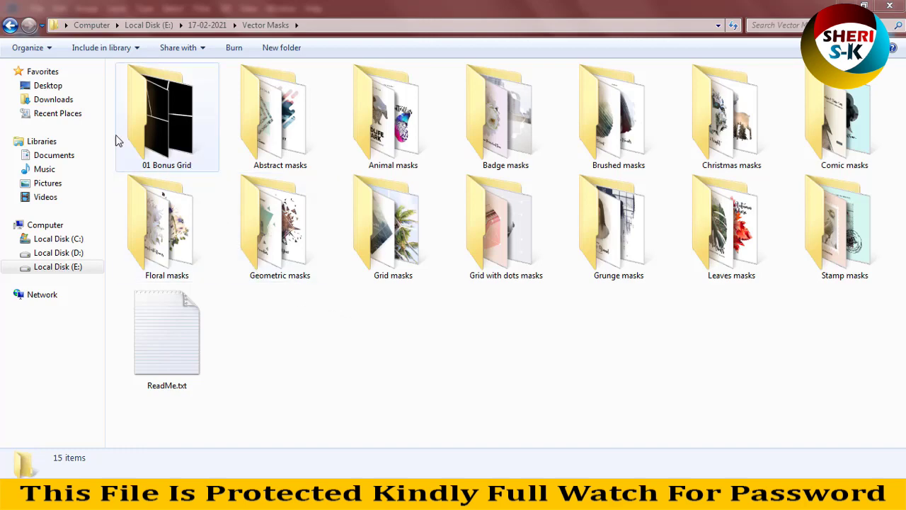
# Open the 01 Bonus Grid folder and preview the Grid1 template full size
pyautogui.doubleClick(143, 123)
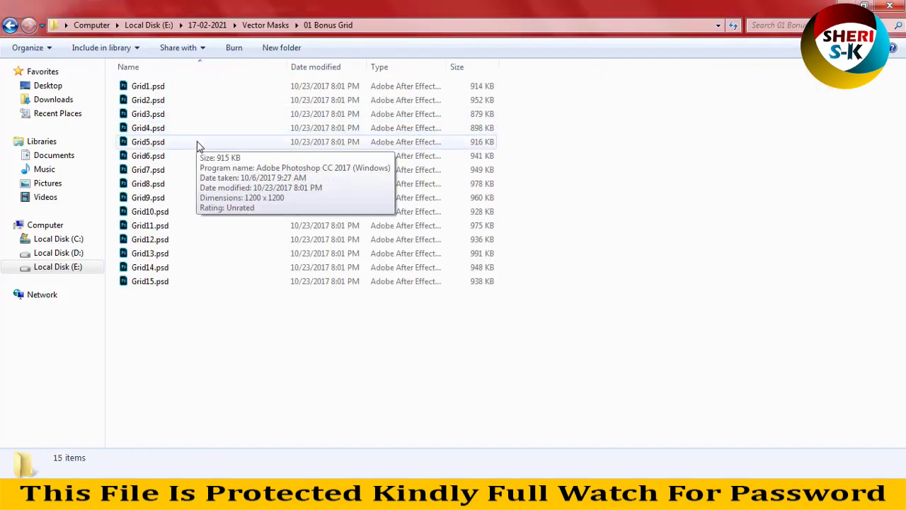
pyautogui.keyDown('ctrl'); pyautogui.scroll(5, 200, 169); pyautogui.keyUp('ctrl')
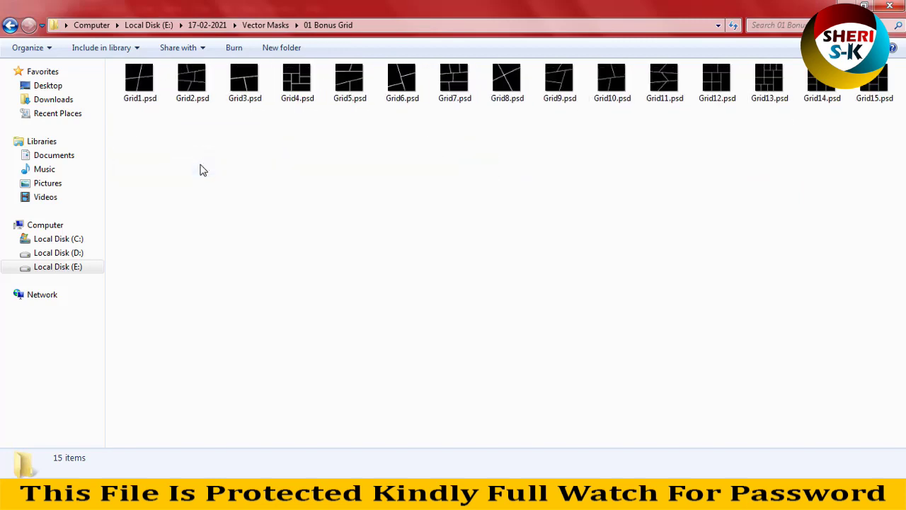
pyautogui.keyDown('ctrl'); pyautogui.scroll(1, 199, 169); pyautogui.keyUp('ctrl')
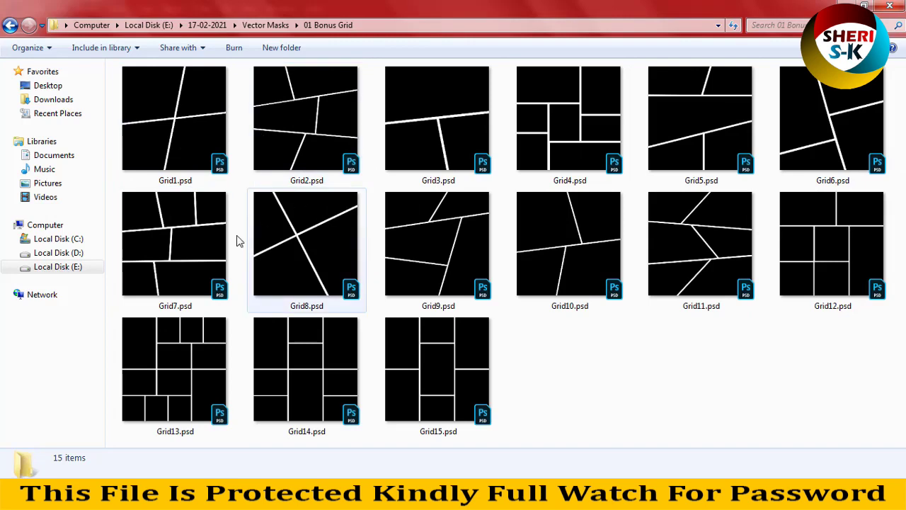
pyautogui.doubleClick(202, 133)
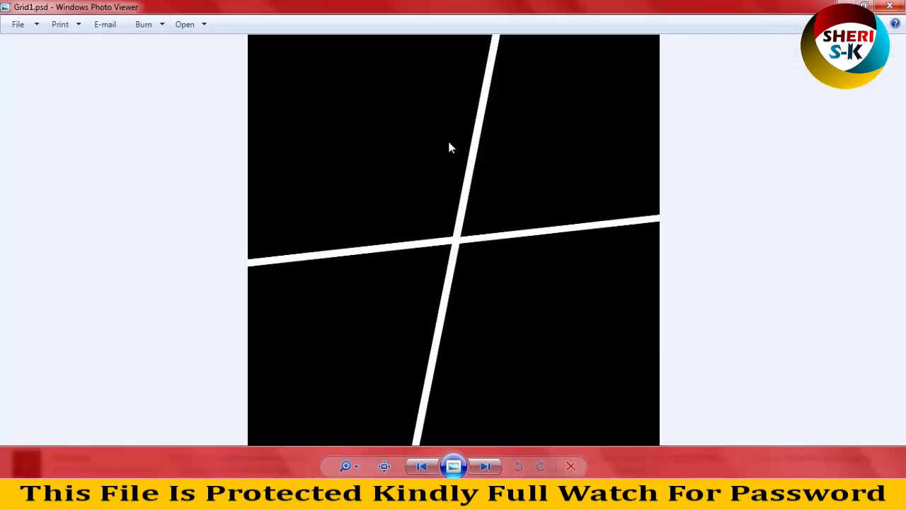
pyautogui.click(890, 7)
# Return to Vector Masks, open the Abstract masks folder and preview Abstract-mask.psd full size
pyautogui.press('BackSpace')
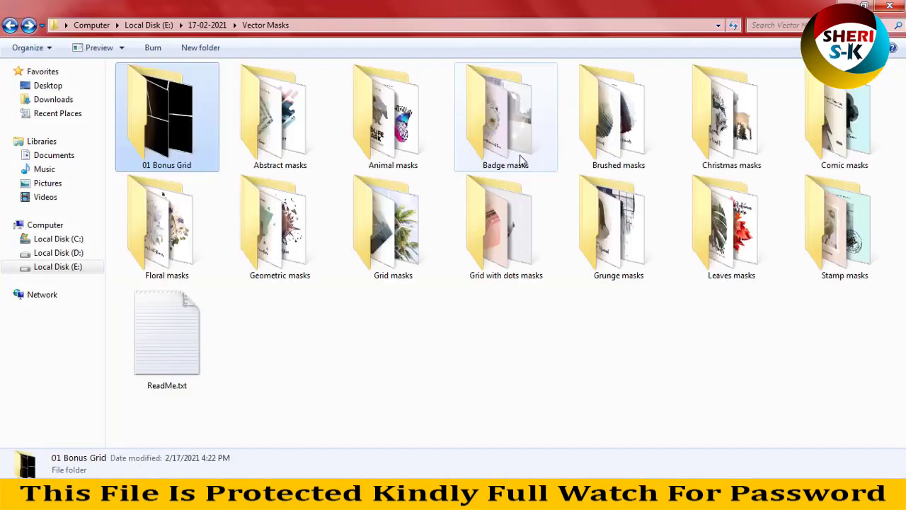
pyautogui.doubleClick(278, 123)
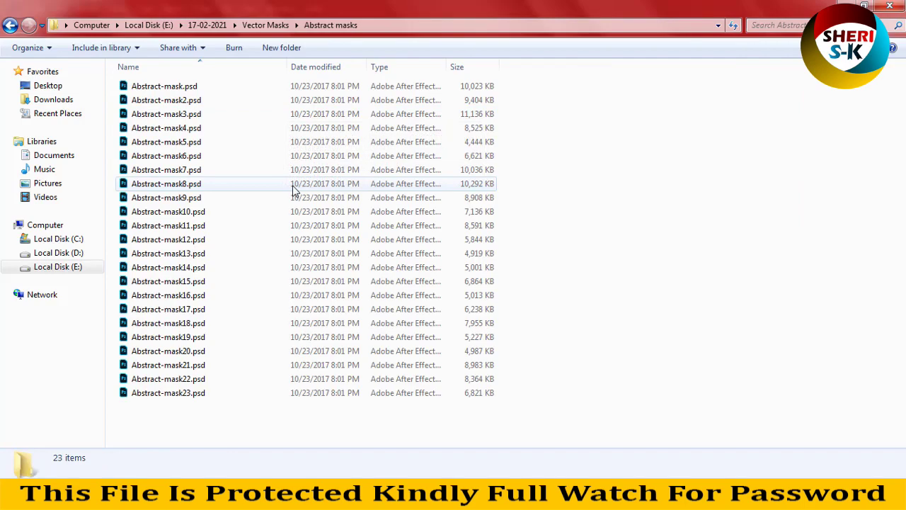
pyautogui.keyDown('ctrl'); pyautogui.scroll(6, 294, 189); pyautogui.keyUp('ctrl')
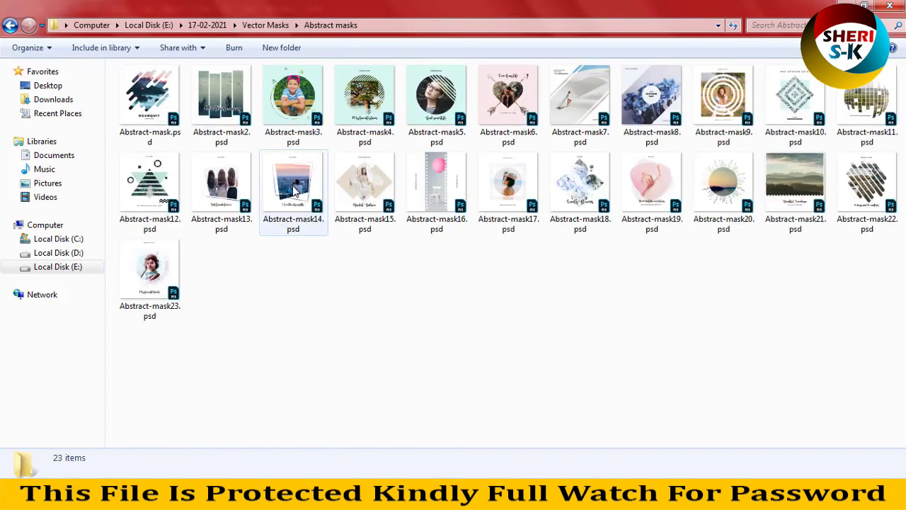
pyautogui.keyDown('ctrl'); pyautogui.scroll(2, 294, 190); pyautogui.keyUp('ctrl')
pyautogui.click(168, 143)
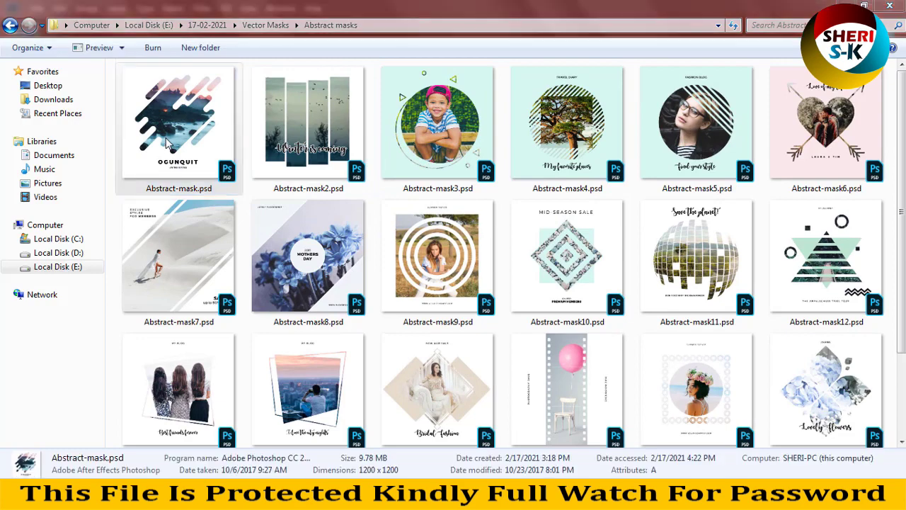
pyautogui.doubleClick(168, 144)
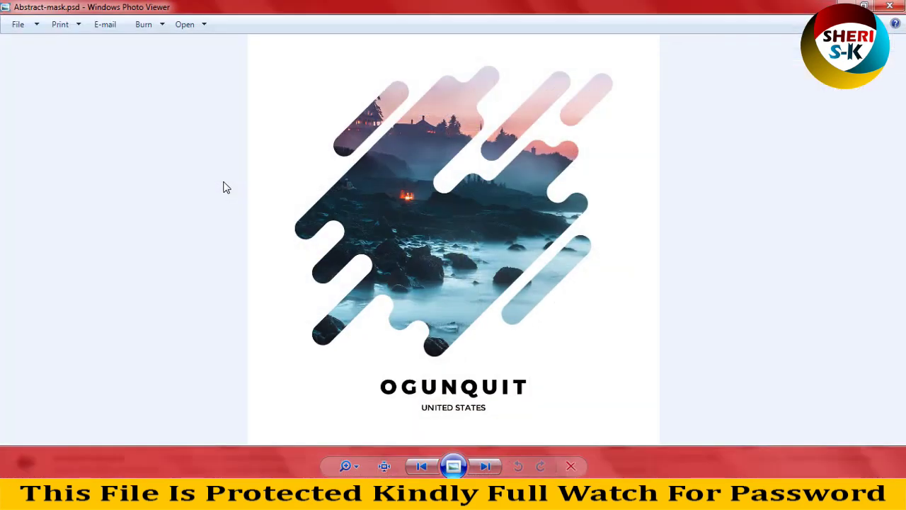
# Step through every Abstract-mask template in Photo Viewer until it wraps back to Abstract-mask2
pyautogui.click(485, 466)
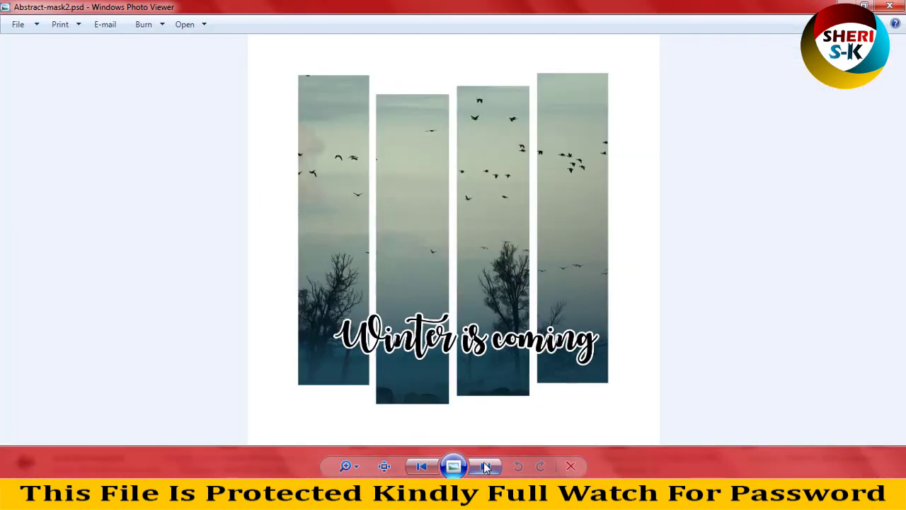
pyautogui.click(484, 466)
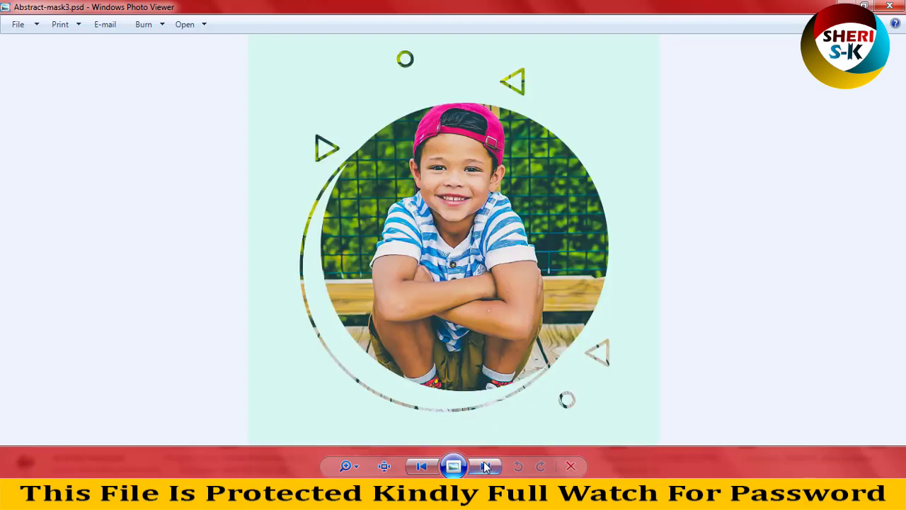
pyautogui.click(484, 466)
pyautogui.click(485, 466)
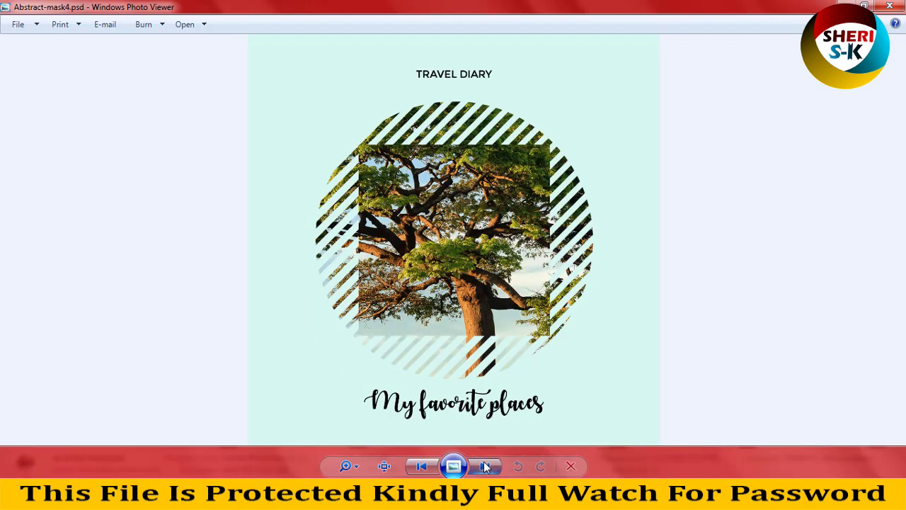
pyautogui.click(484, 466)
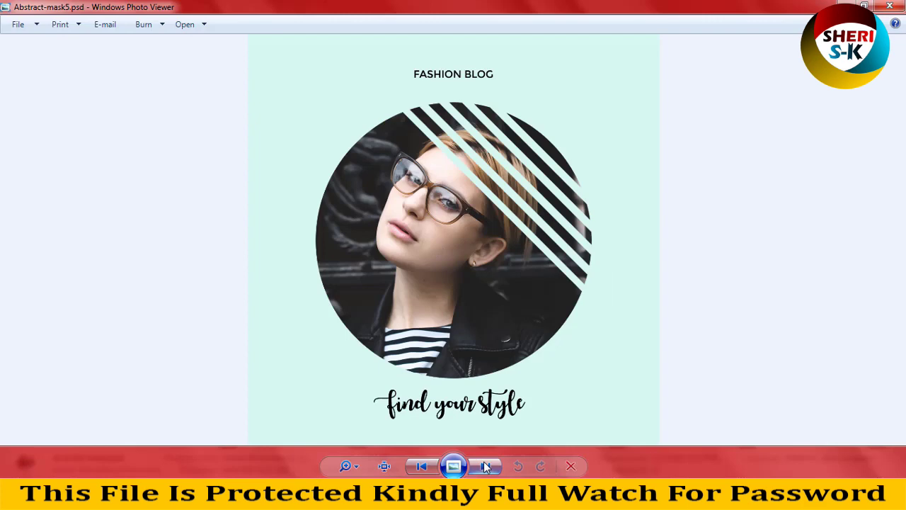
pyautogui.click(485, 466)
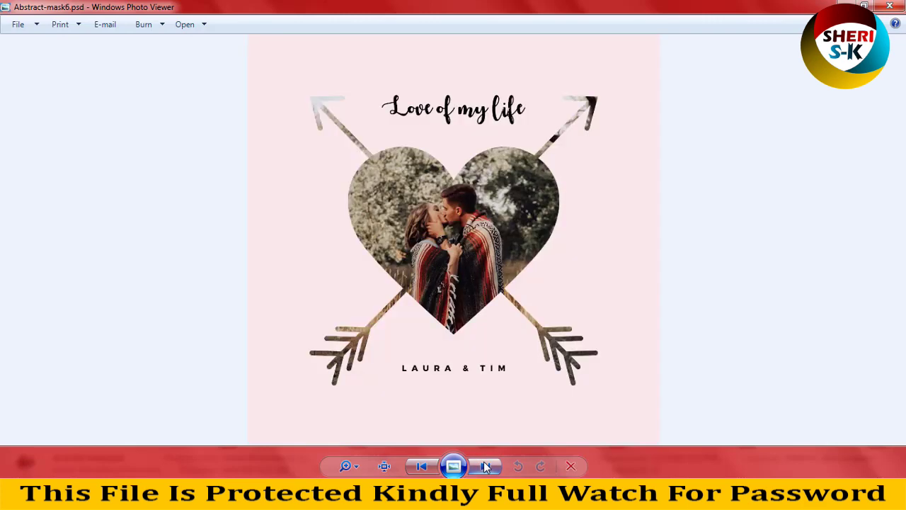
pyautogui.click(484, 466)
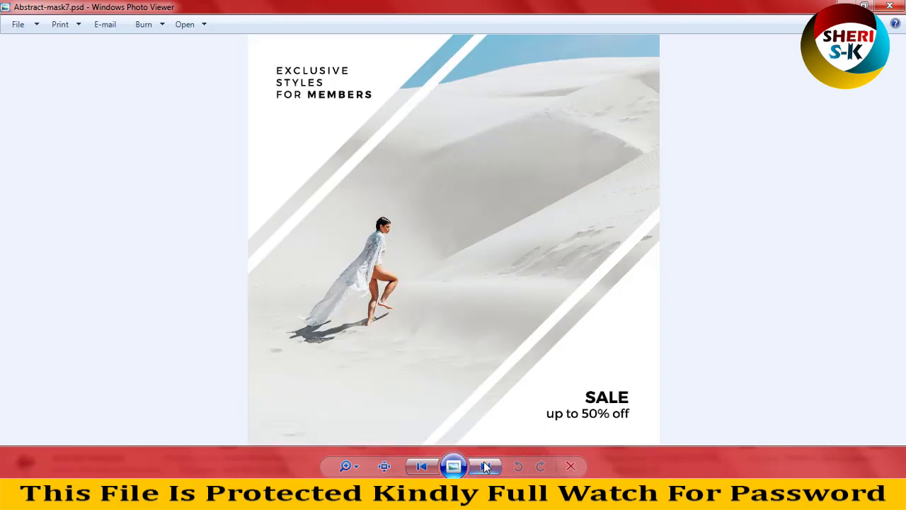
pyautogui.click(485, 466)
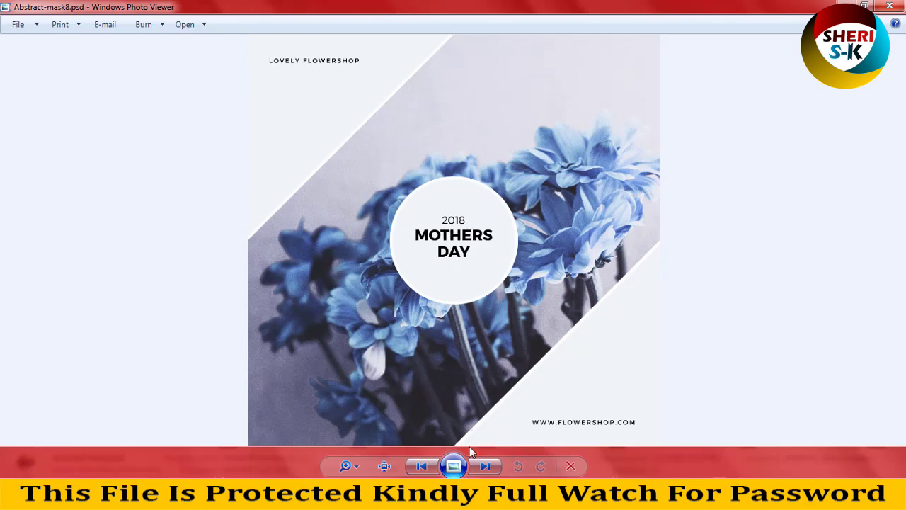
pyautogui.click(486, 466)
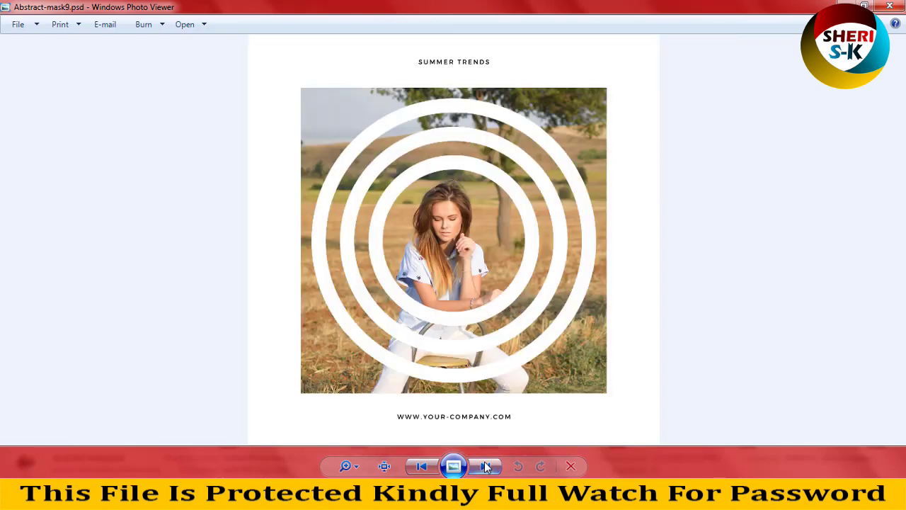
pyautogui.click(486, 466)
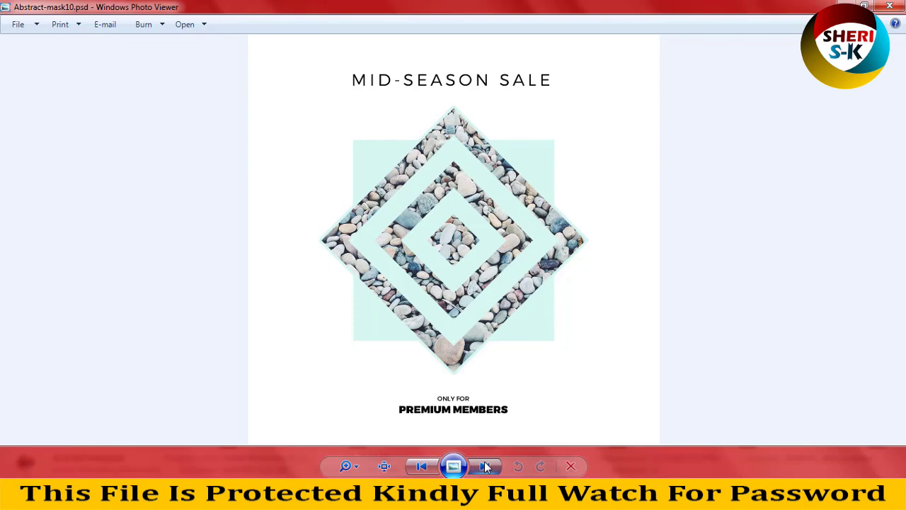
pyautogui.click(485, 466)
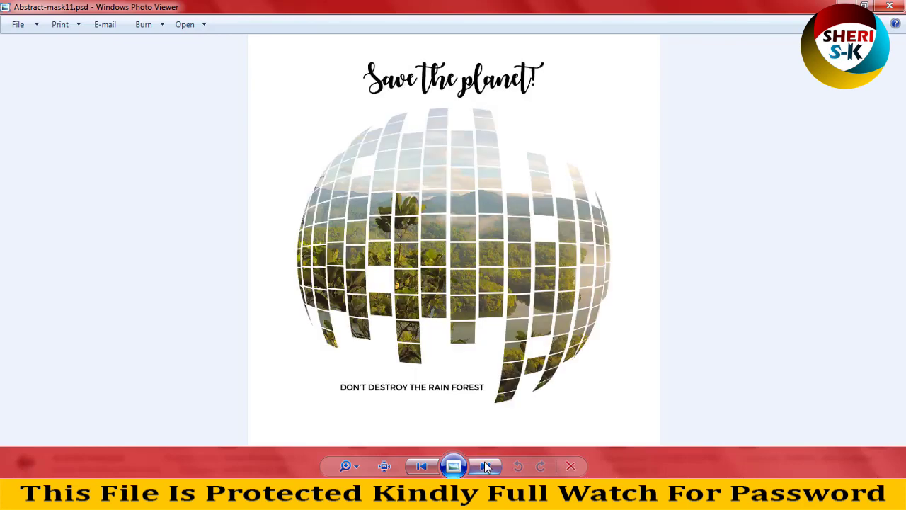
pyautogui.click(485, 466)
pyautogui.click(485, 466)
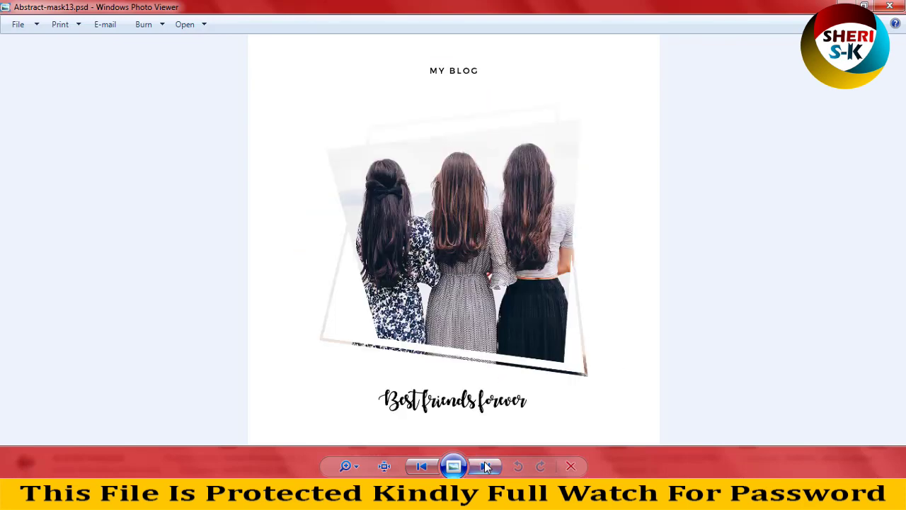
pyautogui.click(485, 466)
pyautogui.click(486, 466)
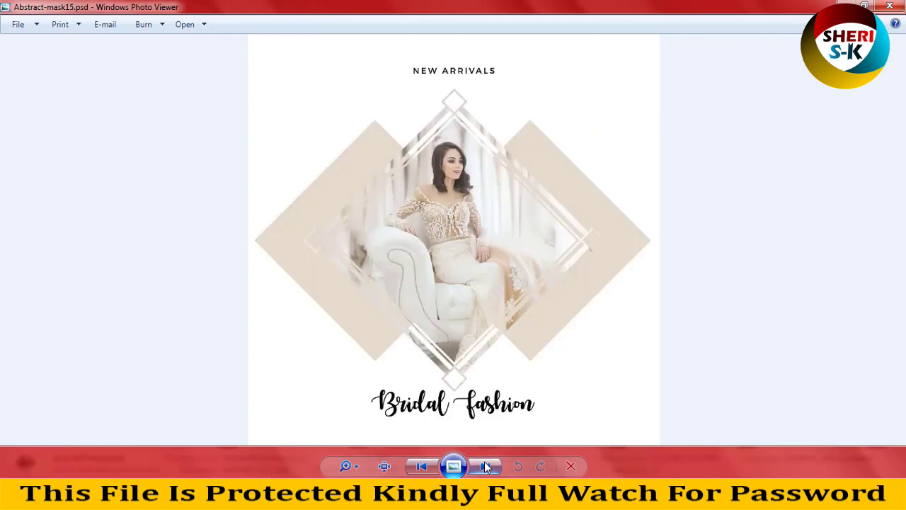
pyautogui.click(486, 466)
pyautogui.click(486, 466)
pyautogui.click(486, 465)
pyautogui.click(486, 466)
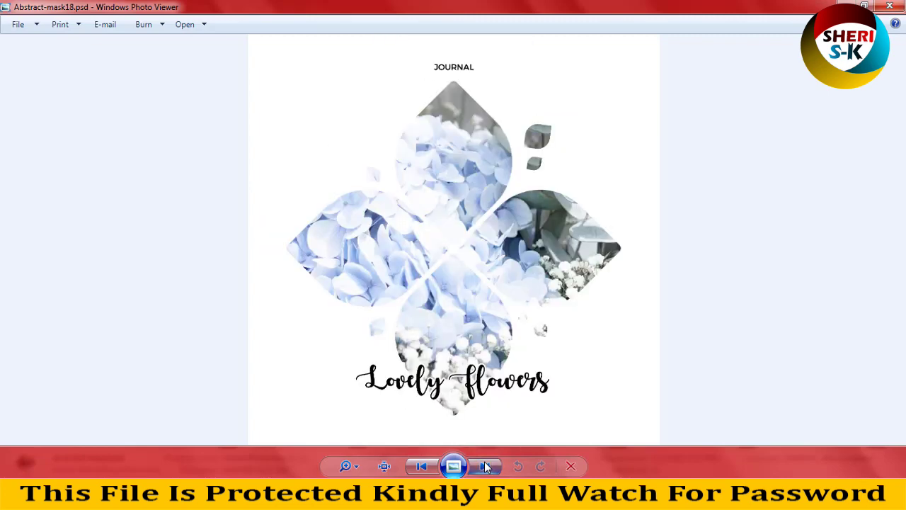
pyautogui.click(486, 465)
pyautogui.click(486, 466)
pyautogui.click(486, 466)
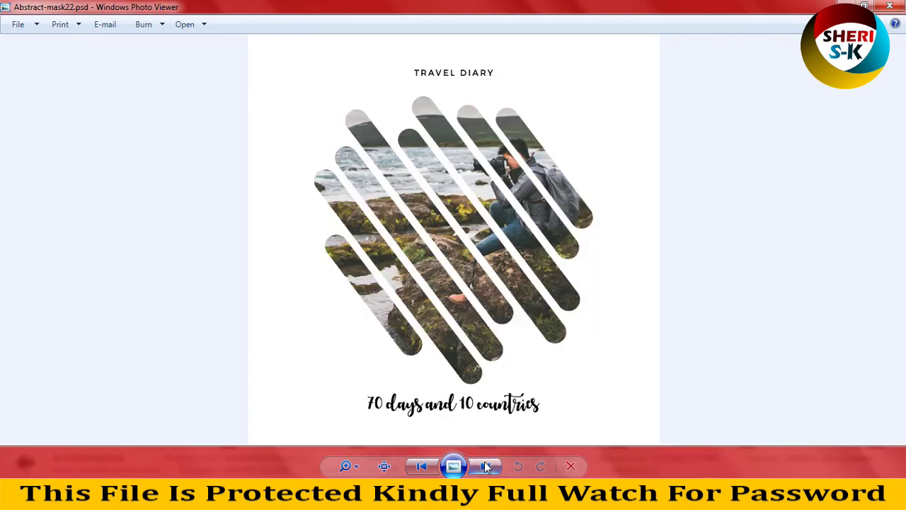
pyautogui.click(486, 466)
pyautogui.click(486, 466)
pyautogui.click(486, 465)
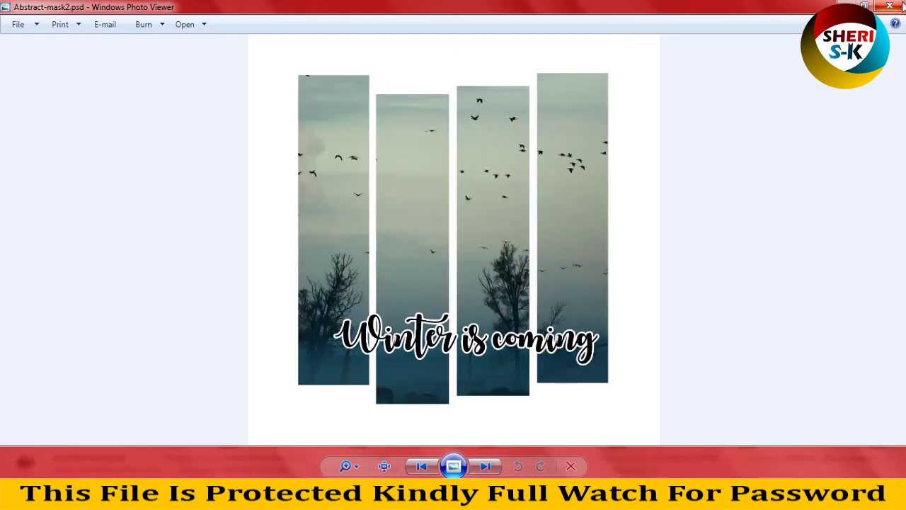
# Close the viewer, open the Animal masks folder and preview Animal-mask.psd full size
pyautogui.click(890, 6)
pyautogui.click(10, 25)
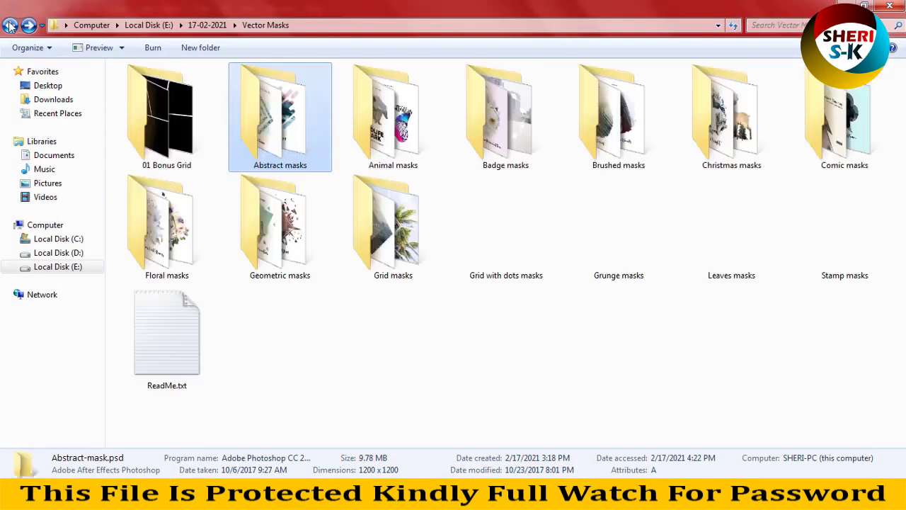
pyautogui.doubleClick(394, 122)
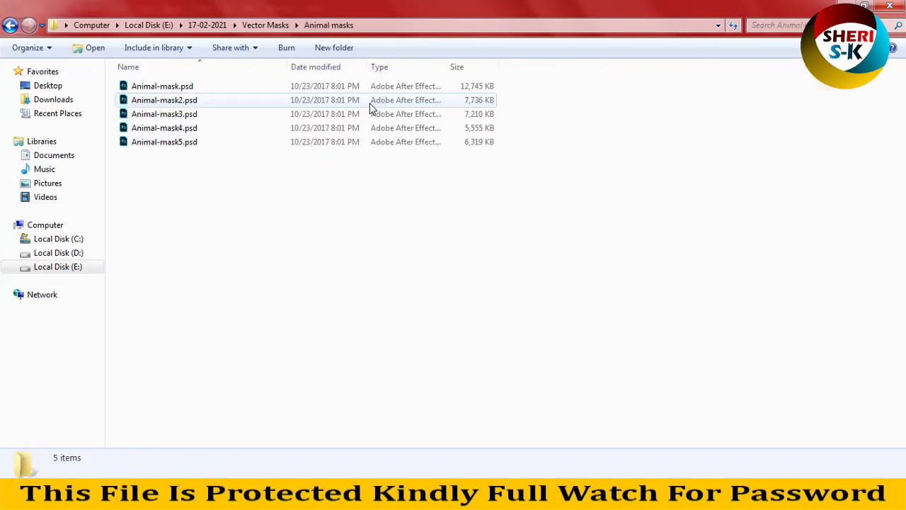
pyautogui.keyDown('ctrl'); pyautogui.scroll(8, 325, 168); pyautogui.keyUp('ctrl')
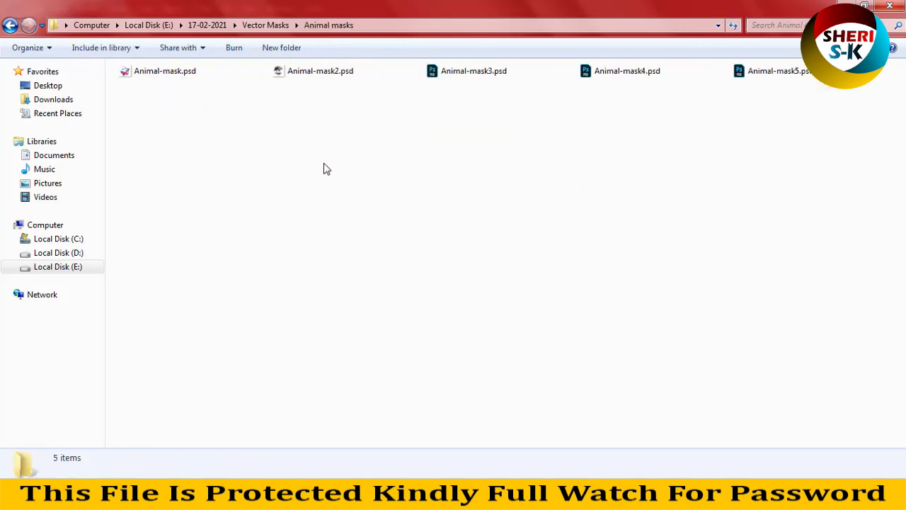
pyautogui.keyDown('ctrl'); pyautogui.scroll(2, 326, 169); pyautogui.keyUp('ctrl')
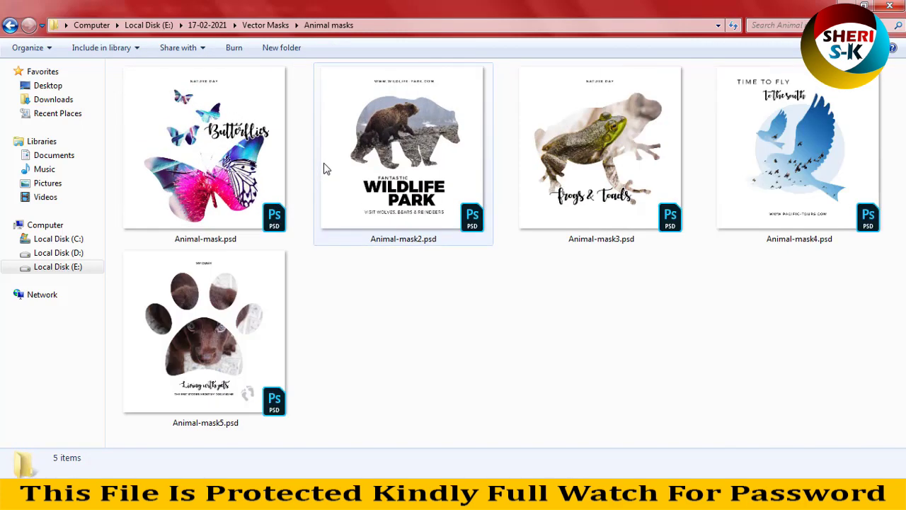
pyautogui.doubleClick(202, 142)
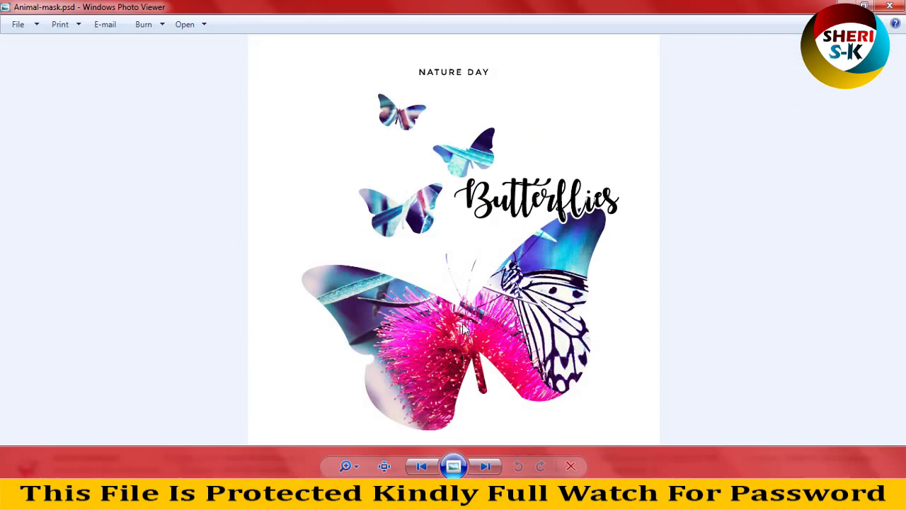
# Page through the Animal-mask templates: Animal-mask2, frog, bird, dog paw and butterflies
pyautogui.click(484, 466)
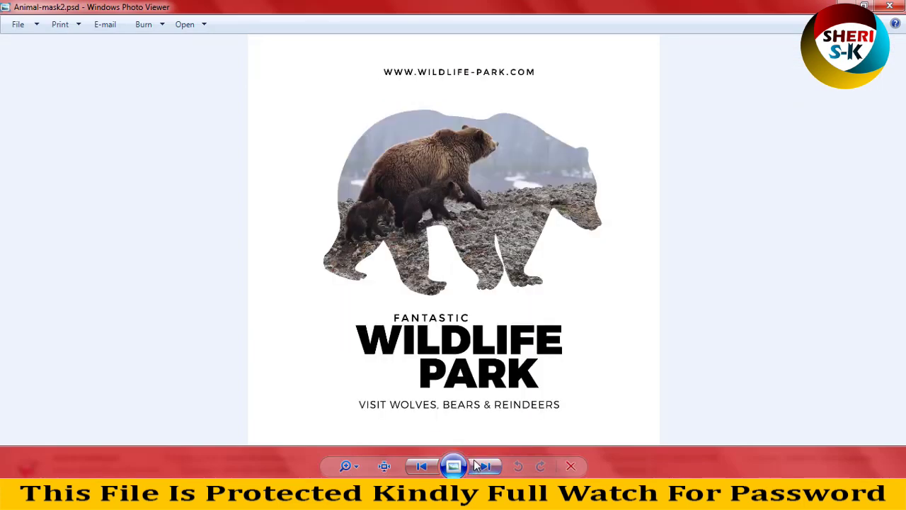
pyautogui.click(477, 465)
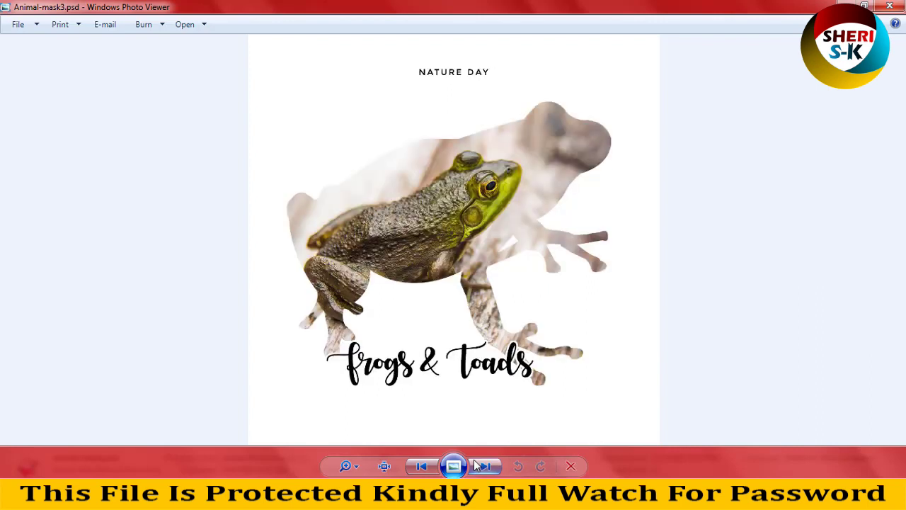
pyautogui.click(477, 465)
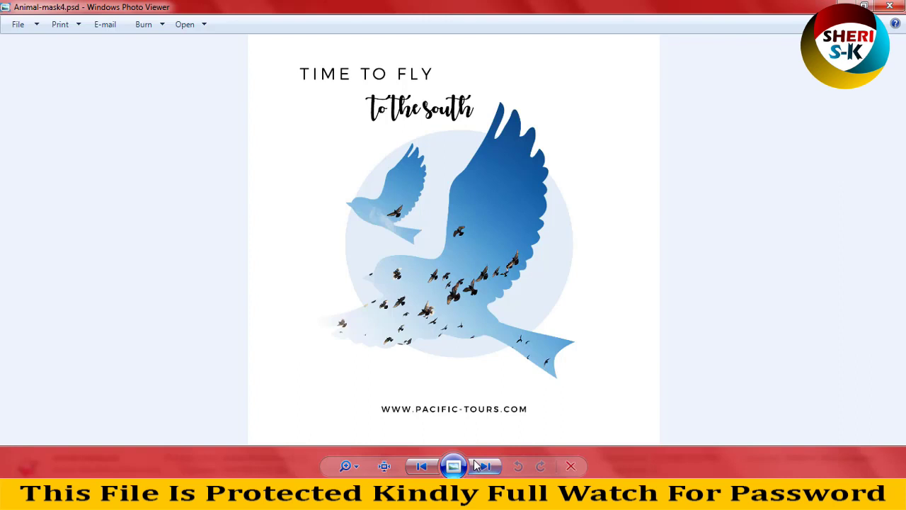
pyautogui.click(477, 465)
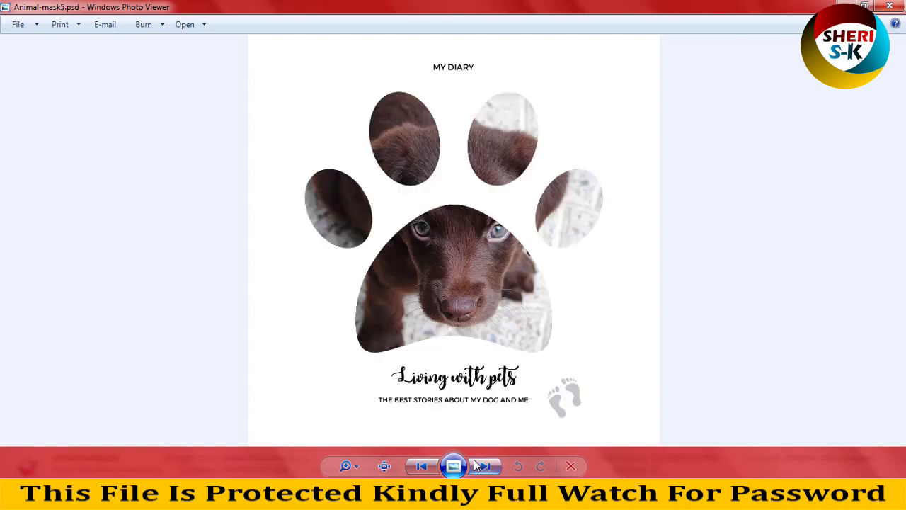
pyautogui.click(478, 465)
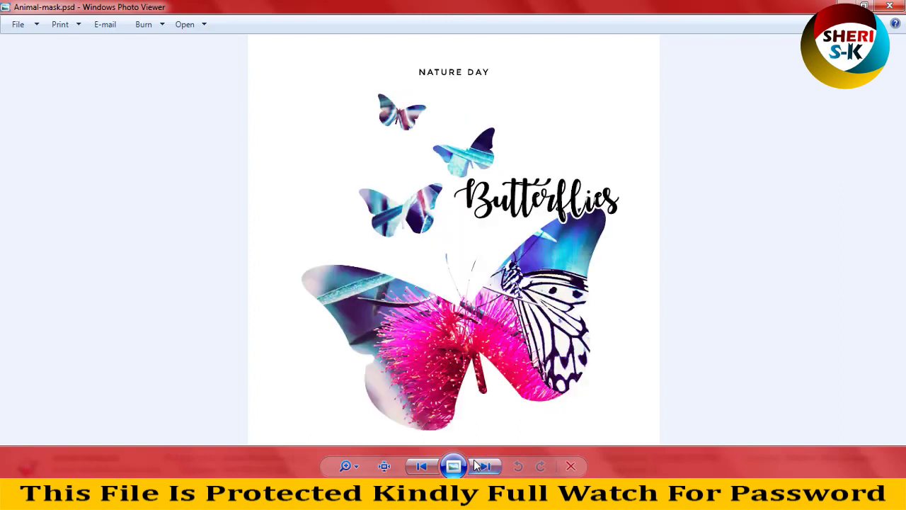
pyautogui.click(477, 465)
# Open the Badge masks folder in Tiles view and preview Badge-mask.psd full size
pyautogui.click(889, 5)
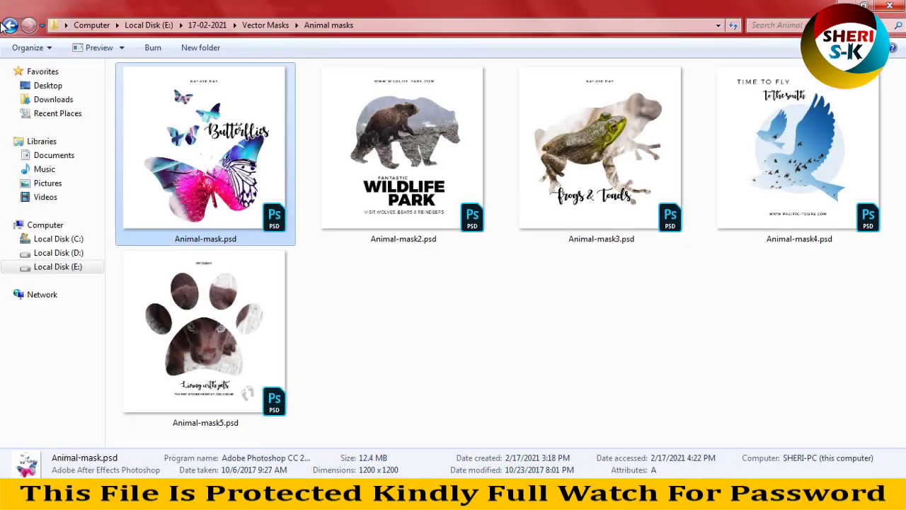
pyautogui.click(10, 25)
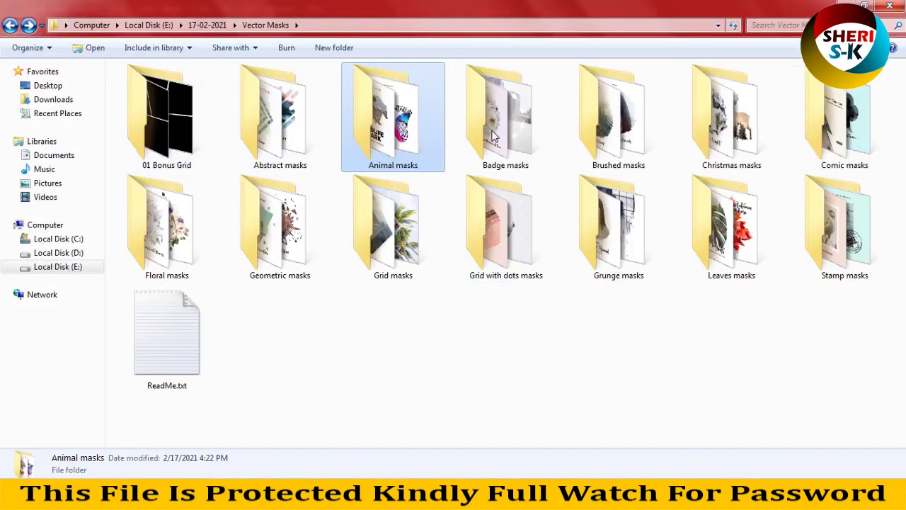
pyautogui.doubleClick(524, 133)
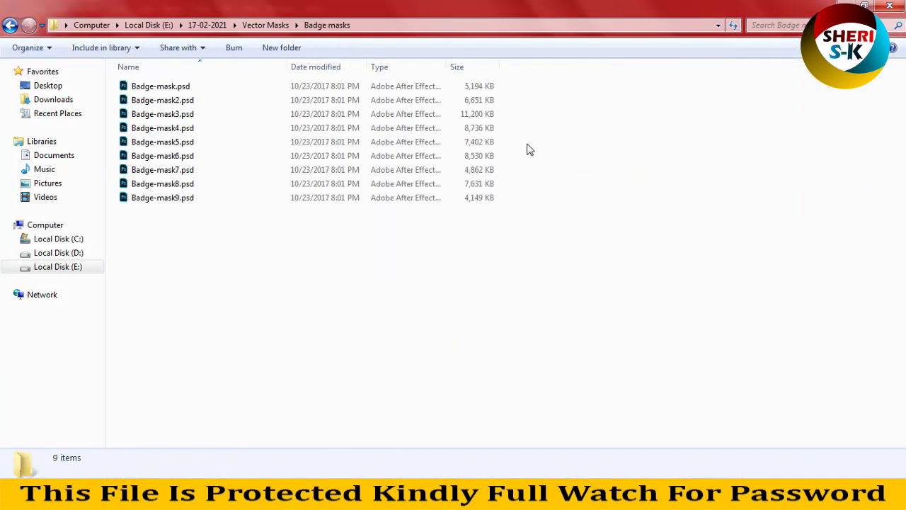
pyautogui.click(850, 47)
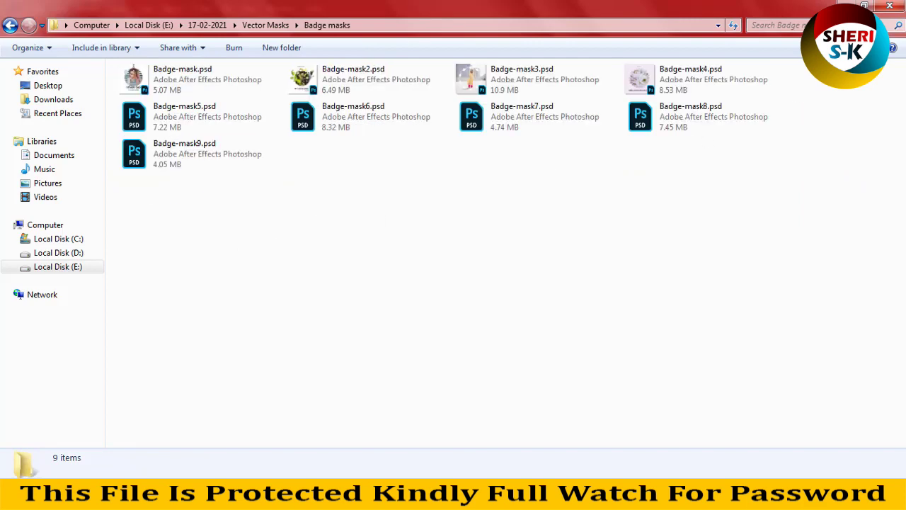
pyautogui.doubleClick(195, 75)
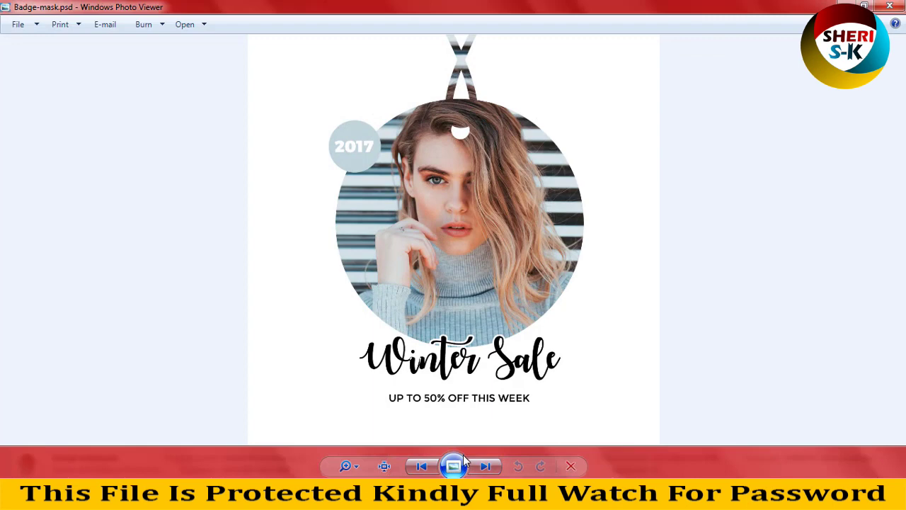
# Step through all badge templates, including Farmers Market, woman in yellow and My Blog roses
pyautogui.click(486, 466)
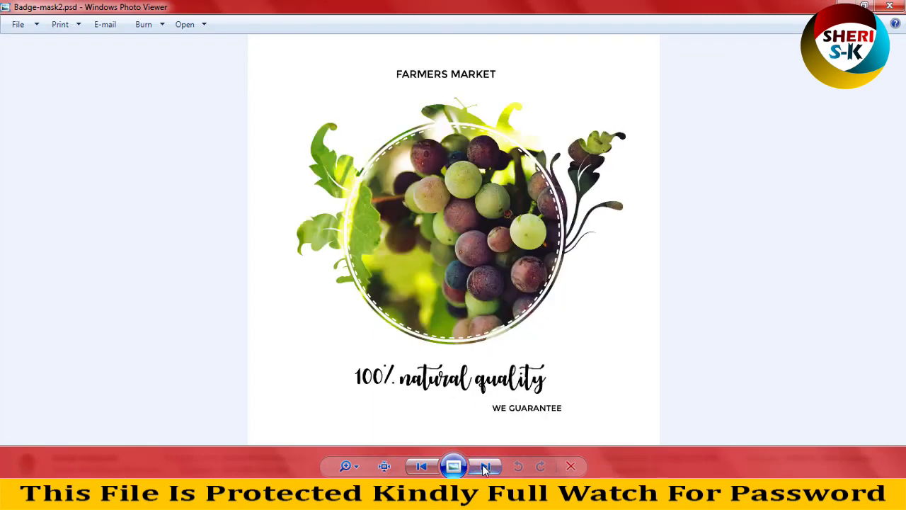
pyautogui.click(486, 468)
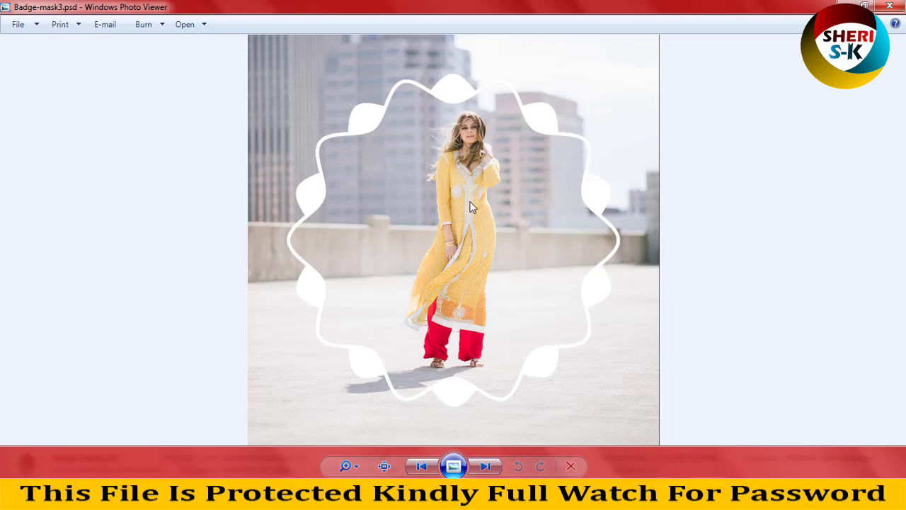
pyautogui.scroll(3, 444, 249)
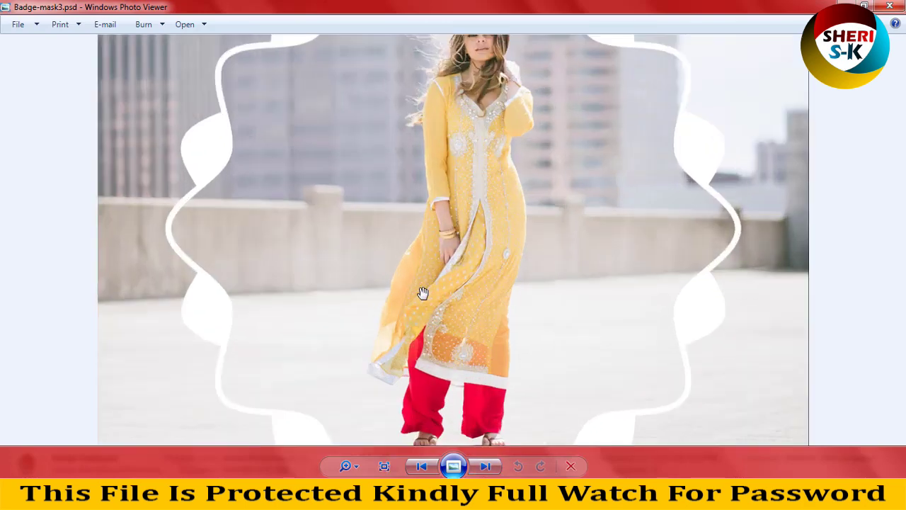
pyautogui.scroll(-1, 422, 293)
pyautogui.scroll(-2, 473, 307)
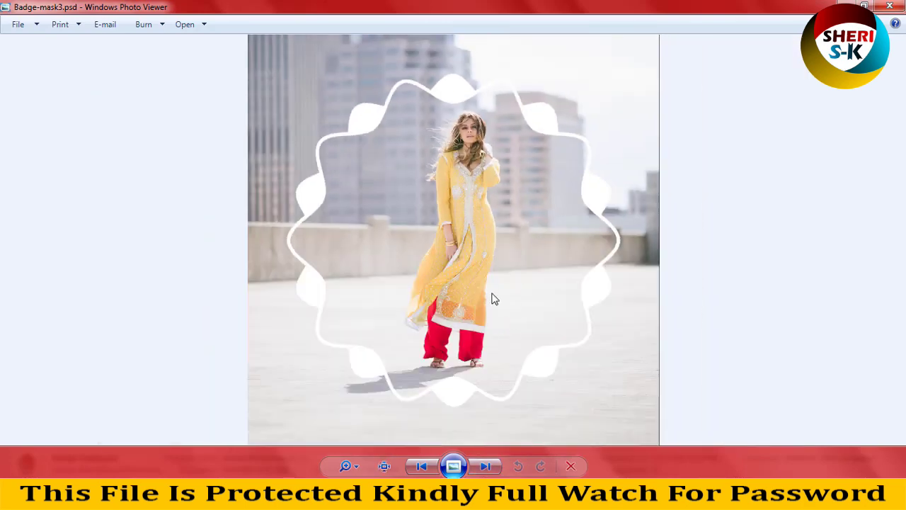
pyautogui.click(484, 466)
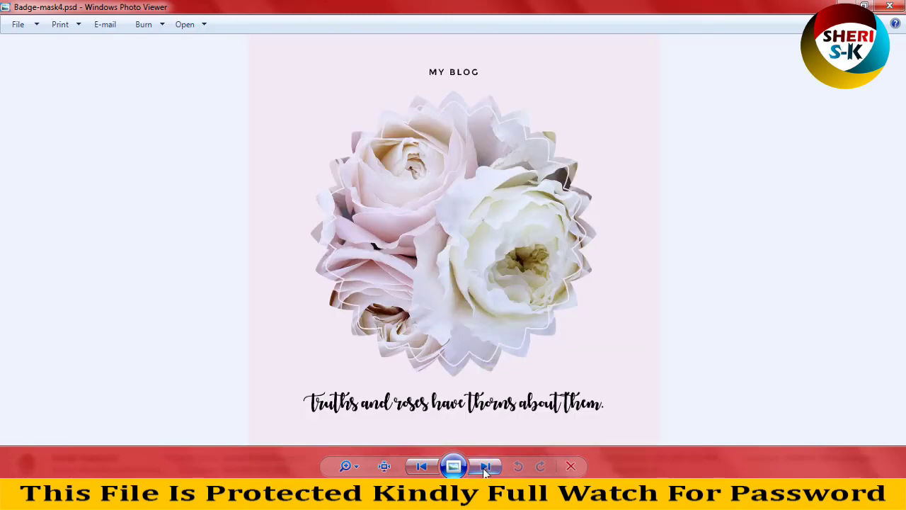
pyautogui.click(484, 467)
pyautogui.click(484, 468)
pyautogui.click(484, 467)
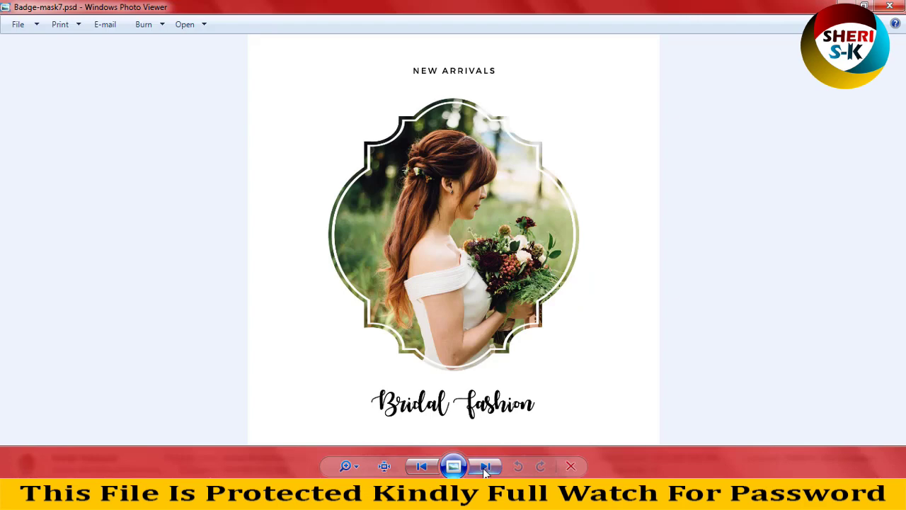
pyautogui.click(484, 467)
pyautogui.click(484, 467)
pyautogui.click(485, 467)
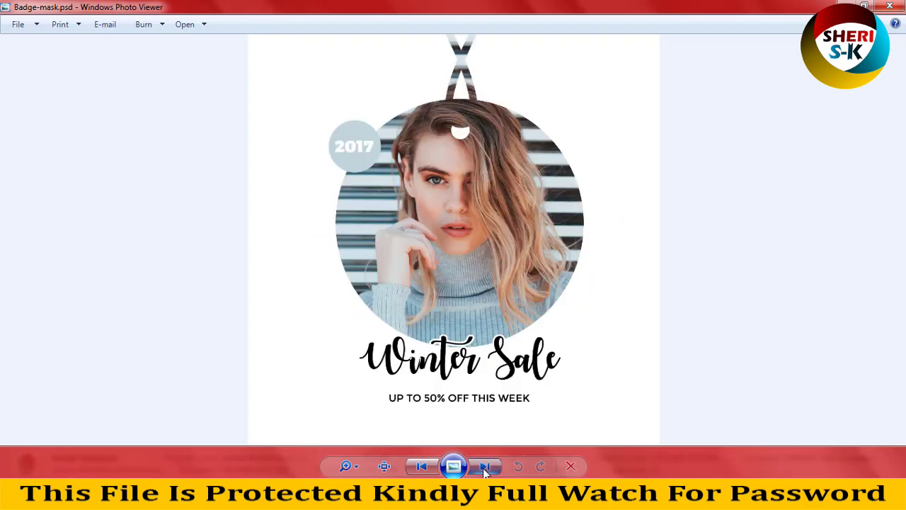
pyautogui.click(485, 467)
pyautogui.click(485, 468)
# Open the Brushed masks folder and preview Brushed-mask8.psd full size
pyautogui.click(890, 6)
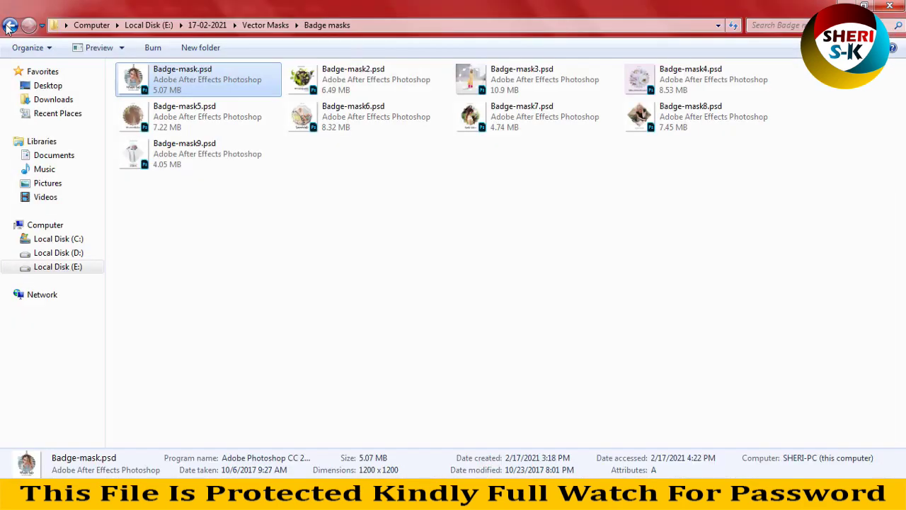
pyautogui.click(10, 25)
pyautogui.doubleClick(616, 121)
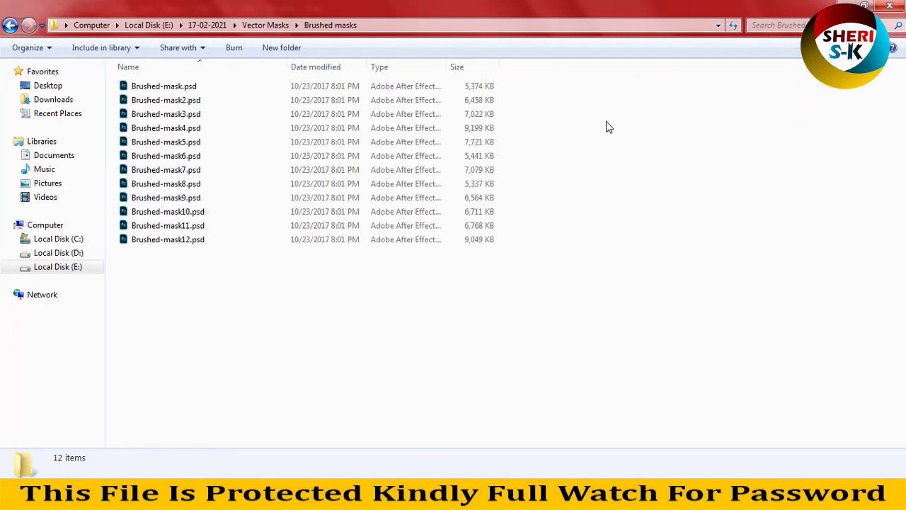
pyautogui.keyDown('ctrl'); pyautogui.scroll(6, 423, 228); pyautogui.keyUp('ctrl')
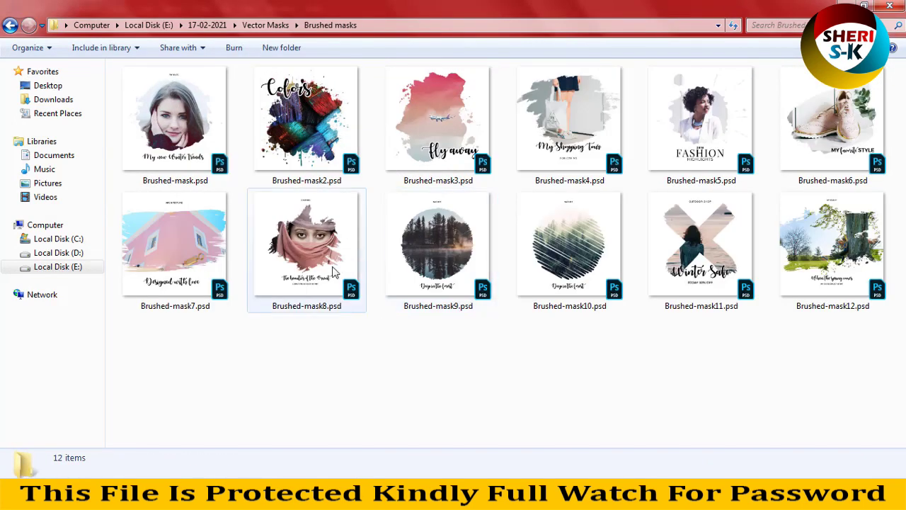
pyautogui.doubleClick(334, 272)
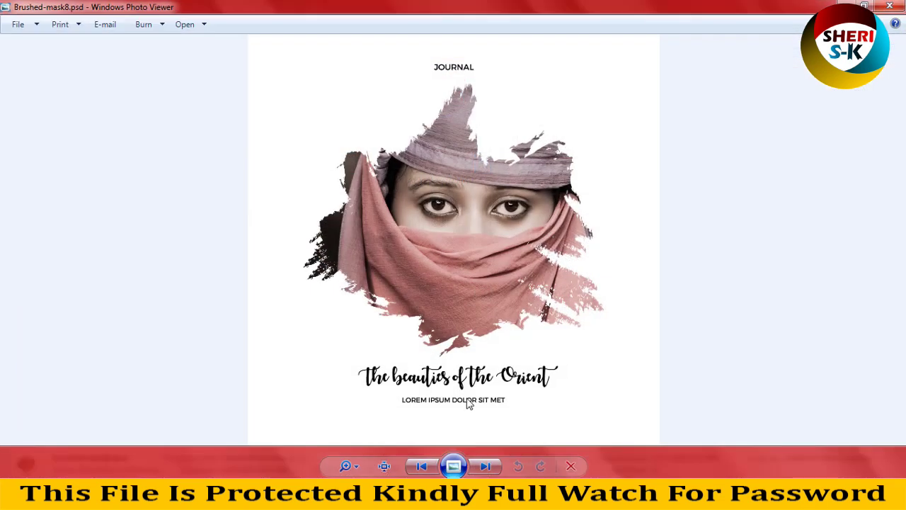
# Page through the remaining brushed templates in Photo Viewer
pyautogui.click(486, 466)
pyautogui.click(485, 466)
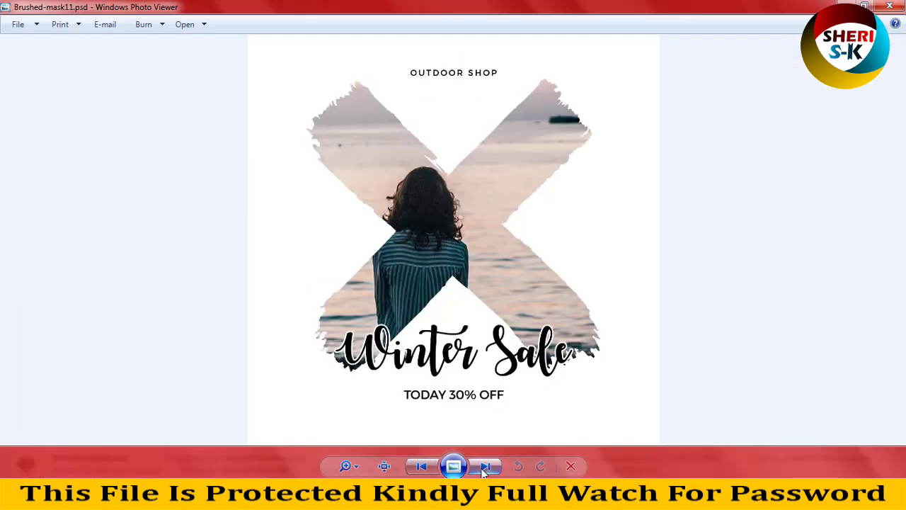
pyautogui.click(486, 466)
pyautogui.click(484, 466)
pyautogui.click(484, 466)
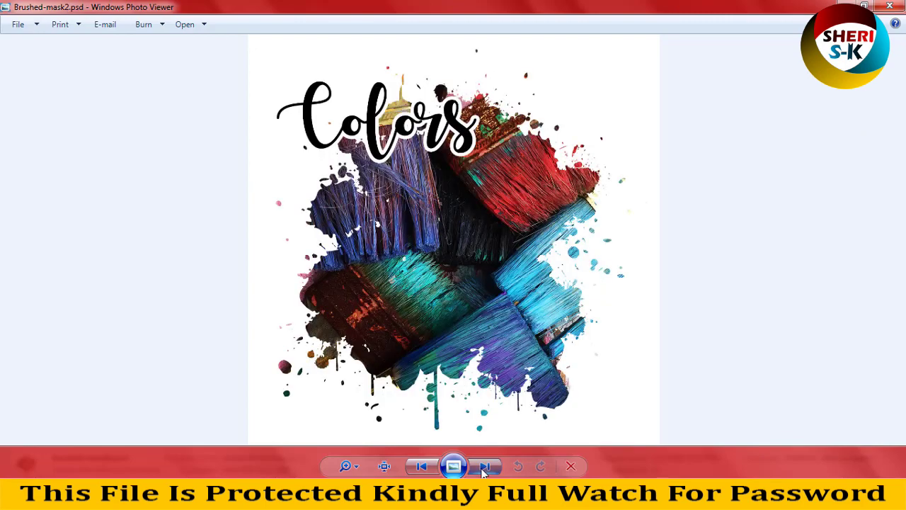
pyautogui.click(484, 466)
pyautogui.click(486, 466)
pyautogui.click(486, 466)
pyautogui.click(485, 466)
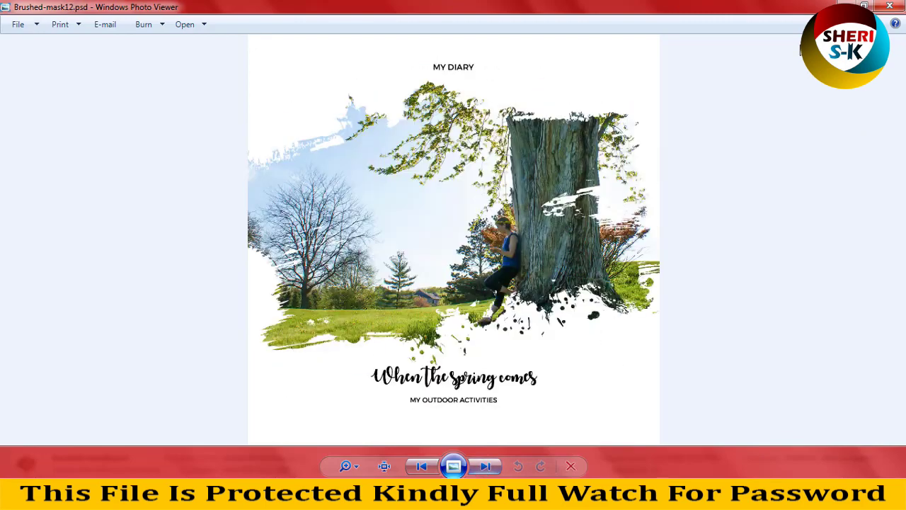
# Close the viewer and drag Brushed-mask.psd into Photoshop to open it
pyautogui.click(900, 7)
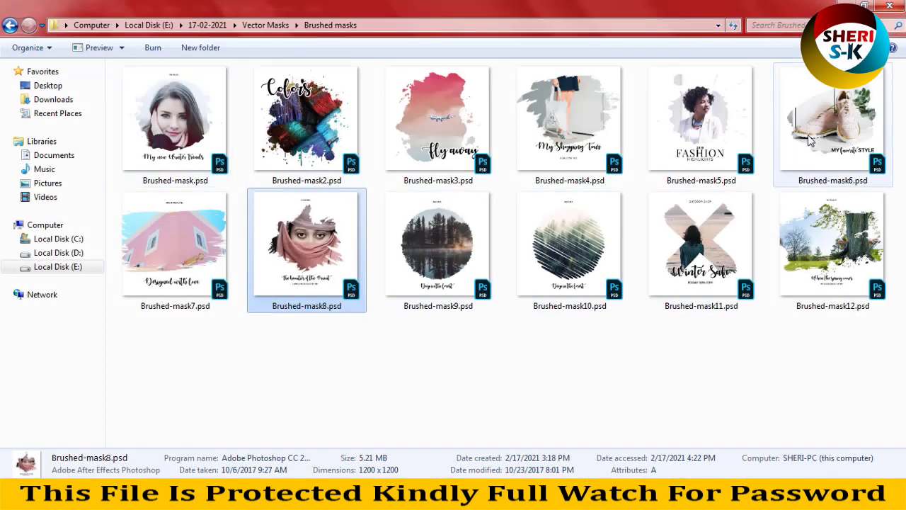
pyautogui.click(795, 251)
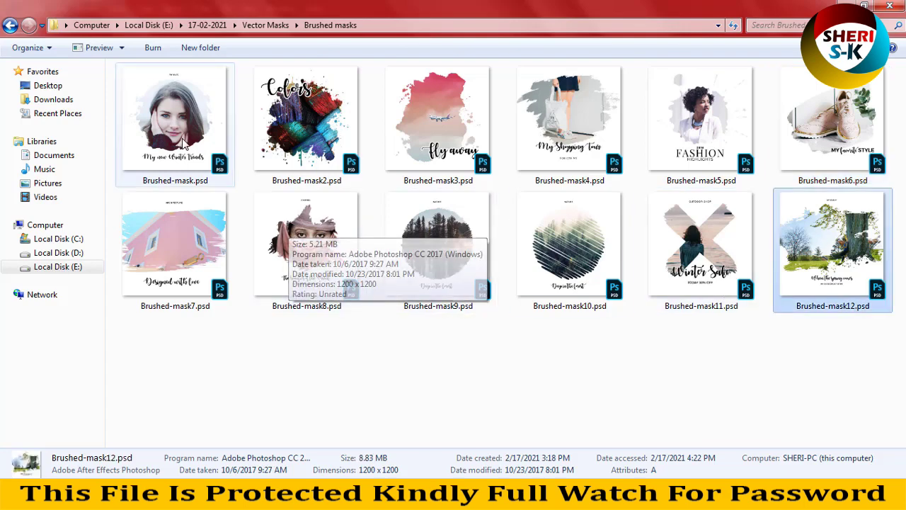
pyautogui.moveTo(181, 134)
pyautogui.mouseDown()
pyautogui.moveTo(213, 495)
pyautogui.moveTo(277, 96)
pyautogui.moveTo(277, 125)
pyautogui.mouseUp()
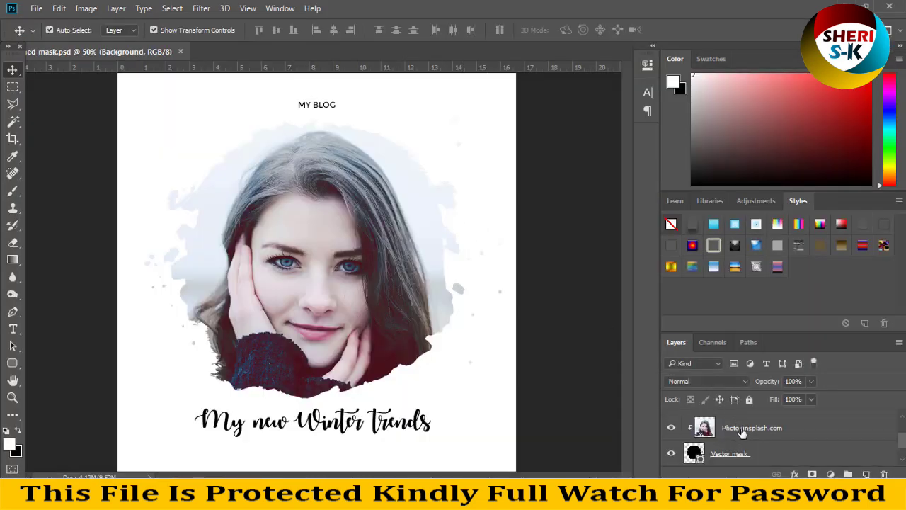
# Delete the template's Photo unsplash.com sample photo layer
pyautogui.click(741, 429)
pyautogui.press('Delete')
pyautogui.scroll(3, 736, 430)
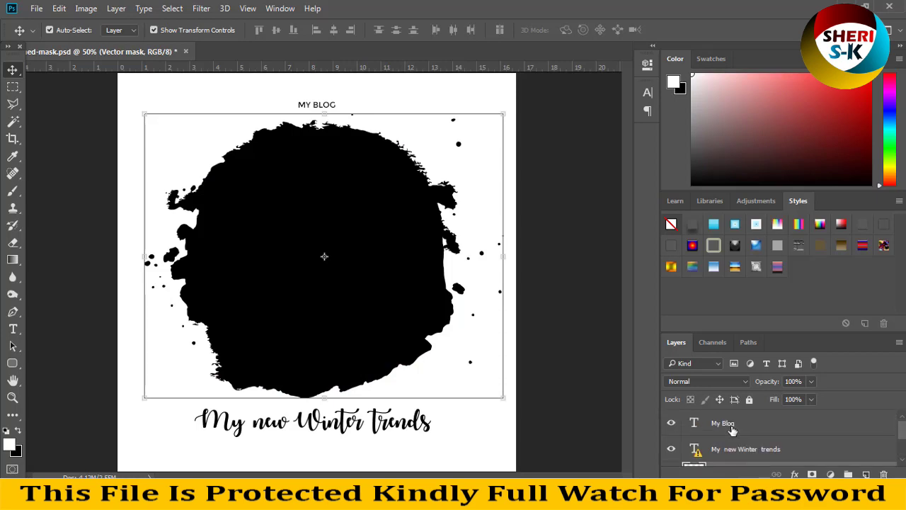
# Use File > Open to select dreamstimemaximum_129462125.jpg in hairstyle and cup in hand
pyautogui.click(36, 9)
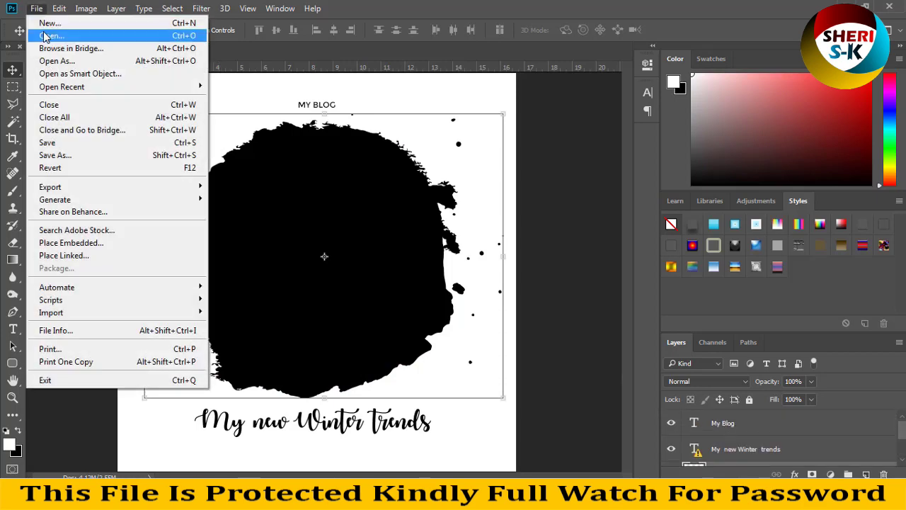
pyautogui.click(42, 34)
pyautogui.scroll(-5, 262, 198)
pyautogui.scroll(-2, 320, 230)
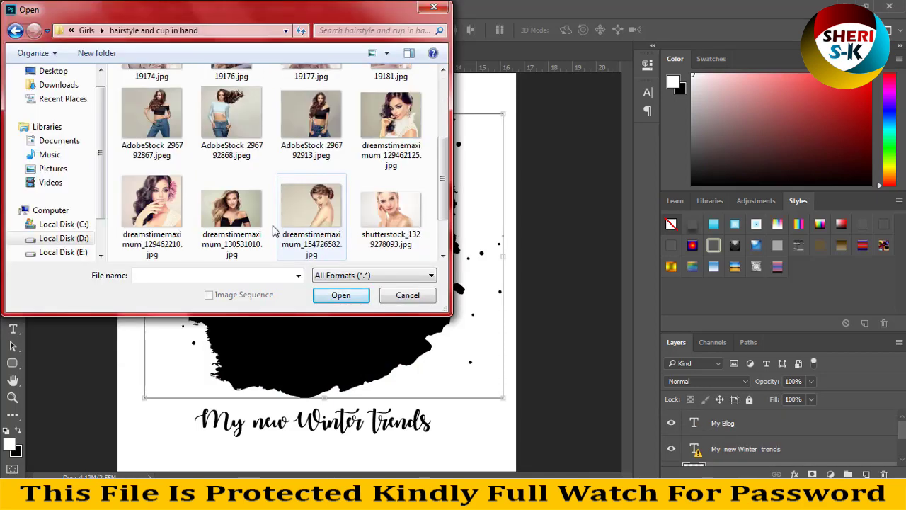
pyautogui.click(393, 125)
pyautogui.scroll(1, 385, 158)
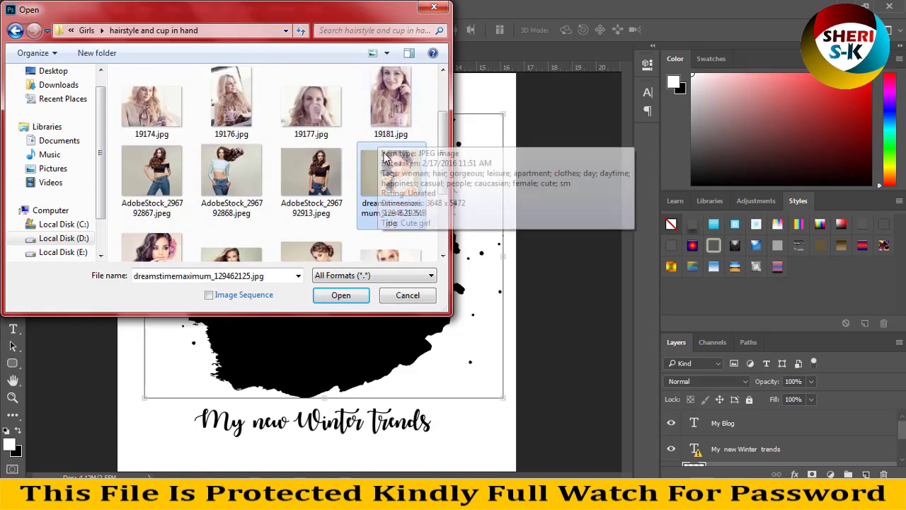
# Open dreamstimemaximum_129462125.jpg and zoom in on the woman's face
pyautogui.doubleClick(386, 160)
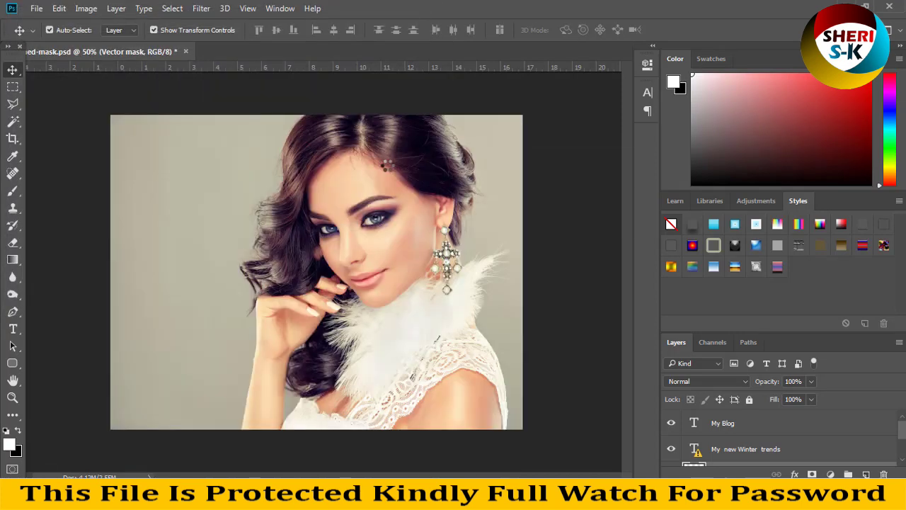
pyautogui.hotkey('ctrl', '+')
pyautogui.hotkey('ctrl', '+')
pyautogui.hotkey('ctrl', '+')
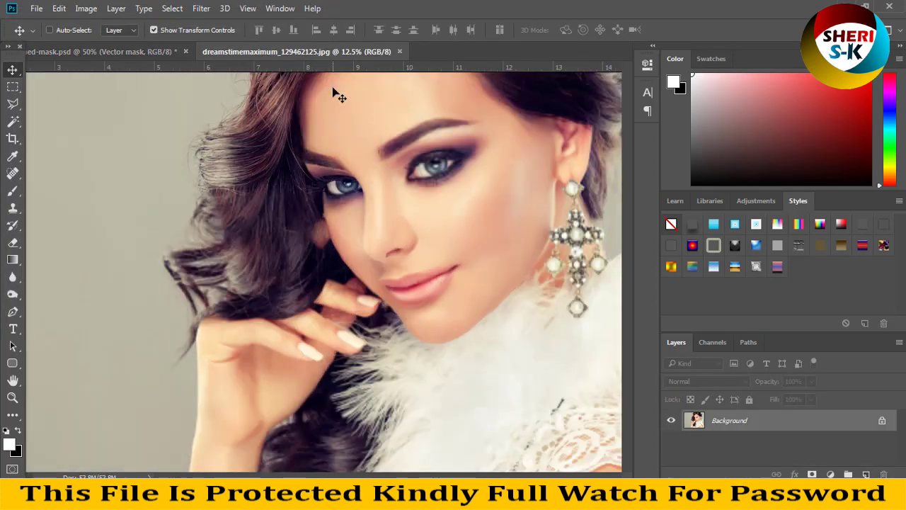
pyautogui.moveTo(417, 129); pyautogui.dragTo(324, 234)
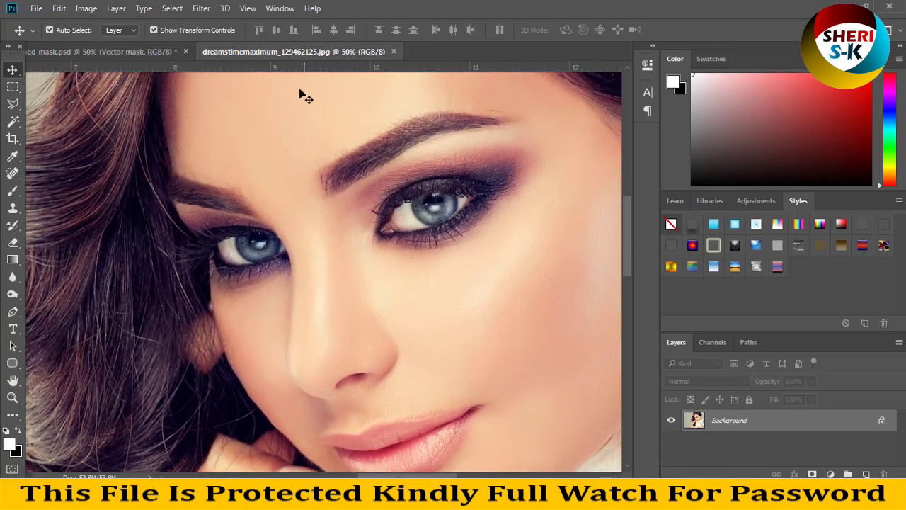
# Float the portrait window and resize the image to 600 px wide (600 × 459)
pyautogui.moveTo(297, 55); pyautogui.dragTo(322, 109)
pyautogui.rightClick(323, 112)
pyautogui.click(351, 137)
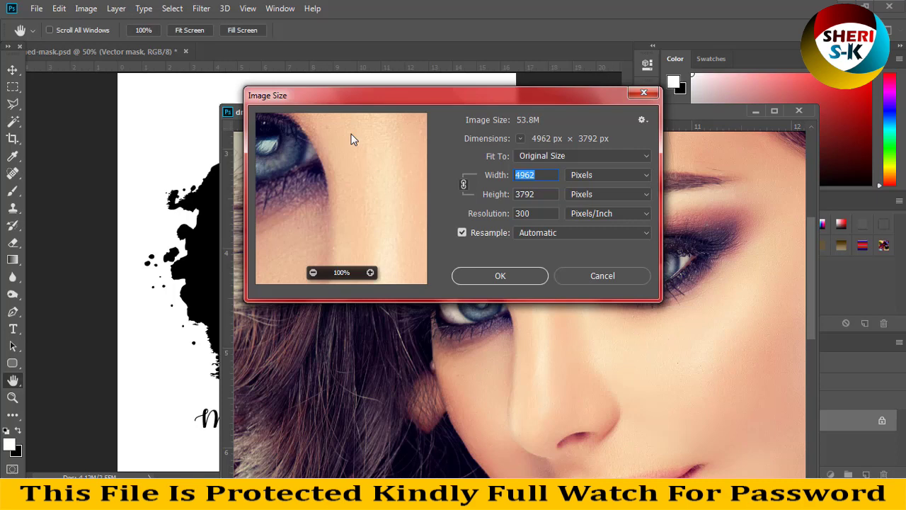
pyautogui.write('600')
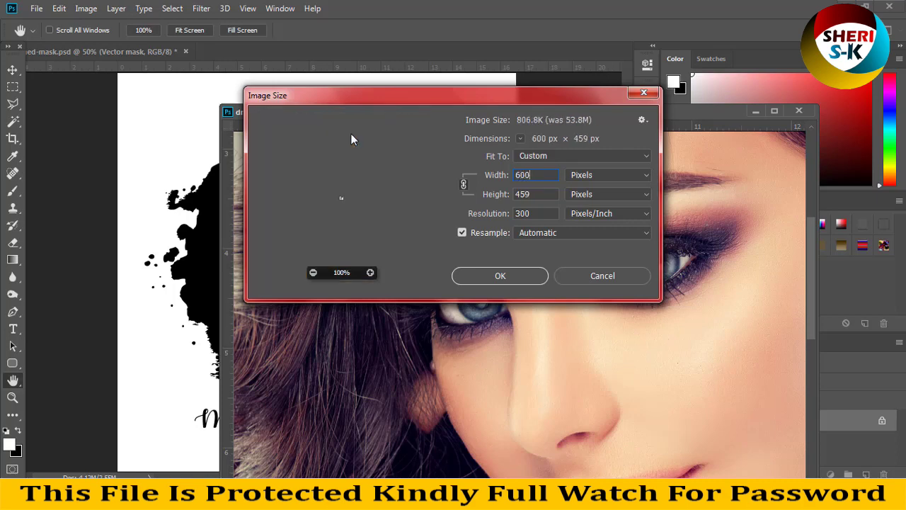
pyautogui.press('Return')
# Drag the portrait into the template with the Move tool, then undo the placement
pyautogui.press('v')
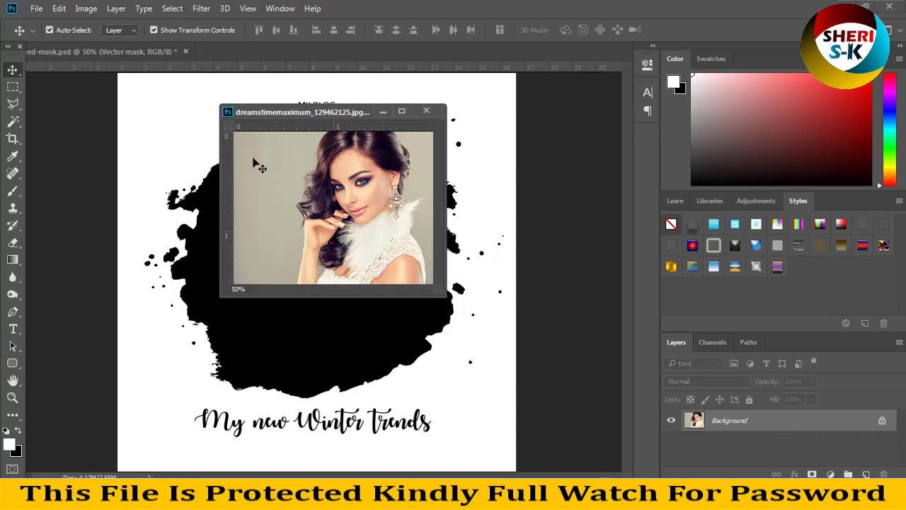
pyautogui.moveTo(257, 162); pyautogui.dragTo(283, 368)
pyautogui.moveTo(314, 263); pyautogui.dragTo(318, 296)
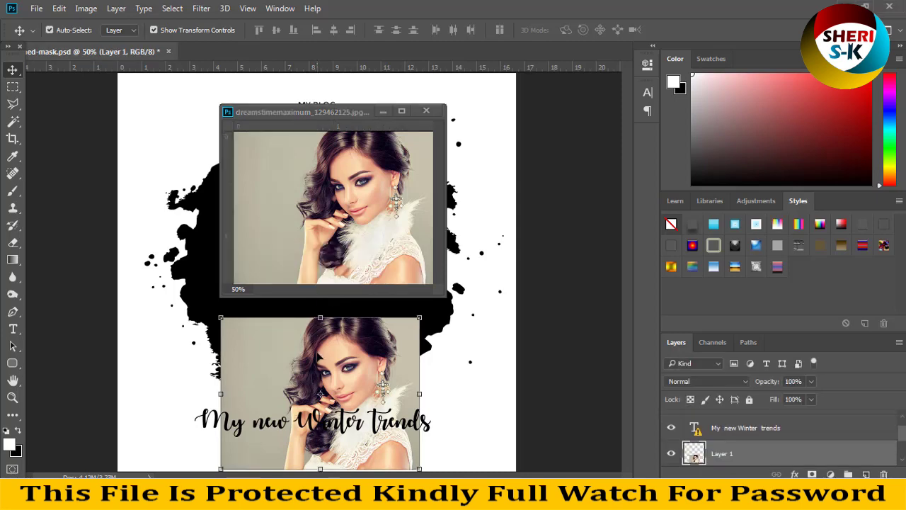
pyautogui.hotkey('ctrl', 'z')
# Float the portrait, shrink it to 100 px wide, and drag it into the template
pyautogui.moveTo(328, 257); pyautogui.dragTo(336, 95)
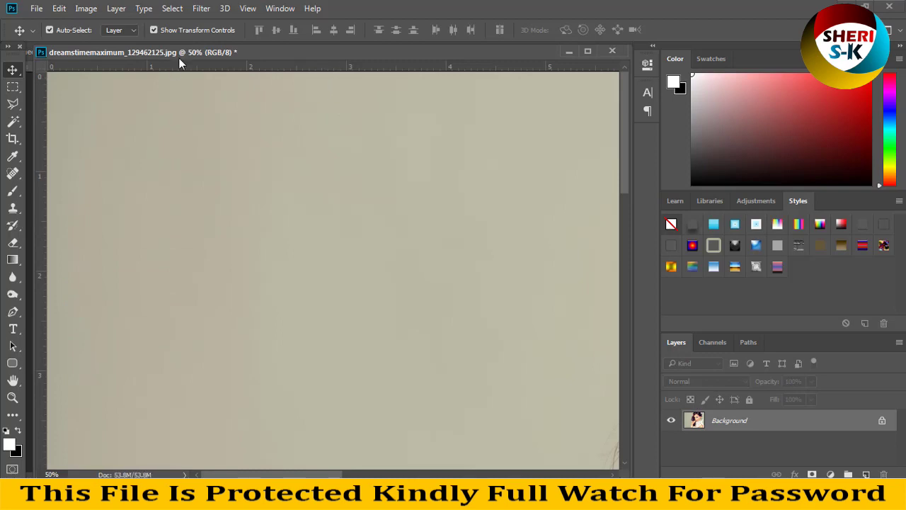
pyautogui.moveTo(193, 53); pyautogui.dragTo(256, 224)
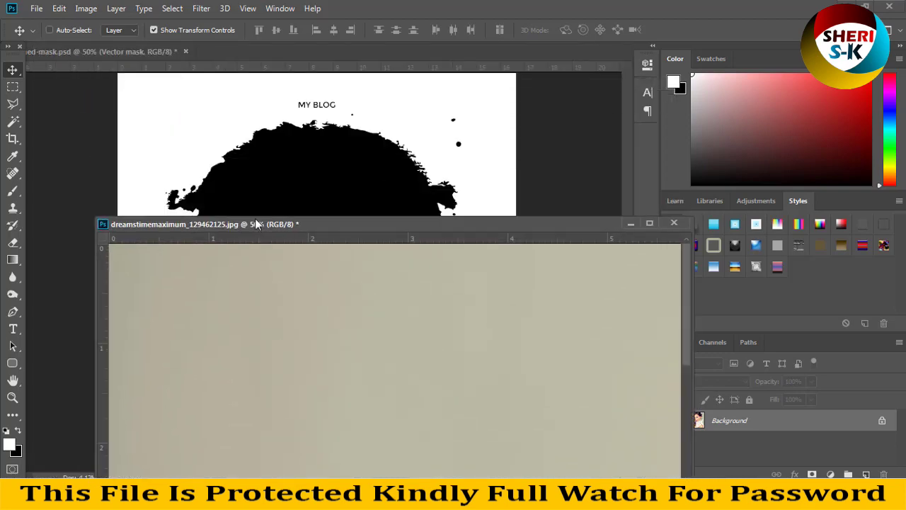
pyautogui.hotkey('ctrl', '-')
pyautogui.hotkey('ctrl', '-')
pyautogui.hotkey('ctrl', '-')
pyautogui.hotkey('ctrl', '-')
pyautogui.hotkey('ctrl', '-')
pyautogui.rightClick(257, 223)
pyautogui.click(277, 243)
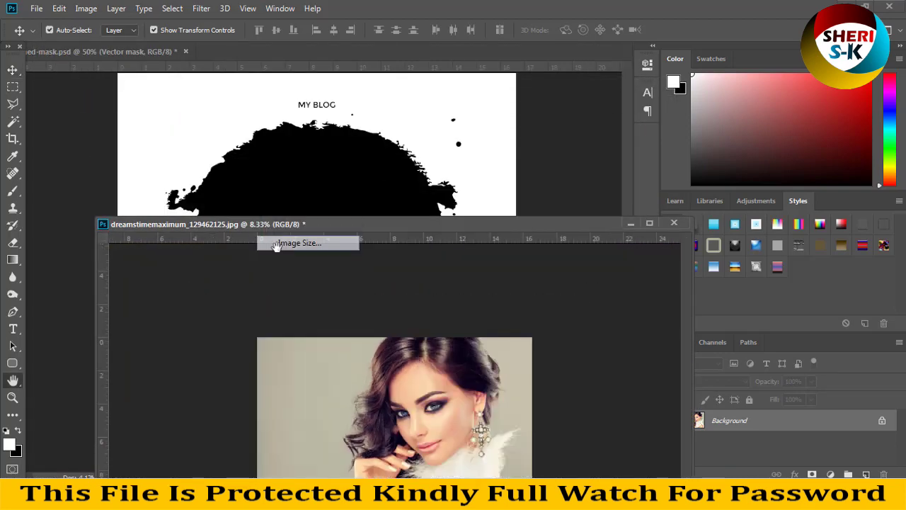
pyautogui.write('100')
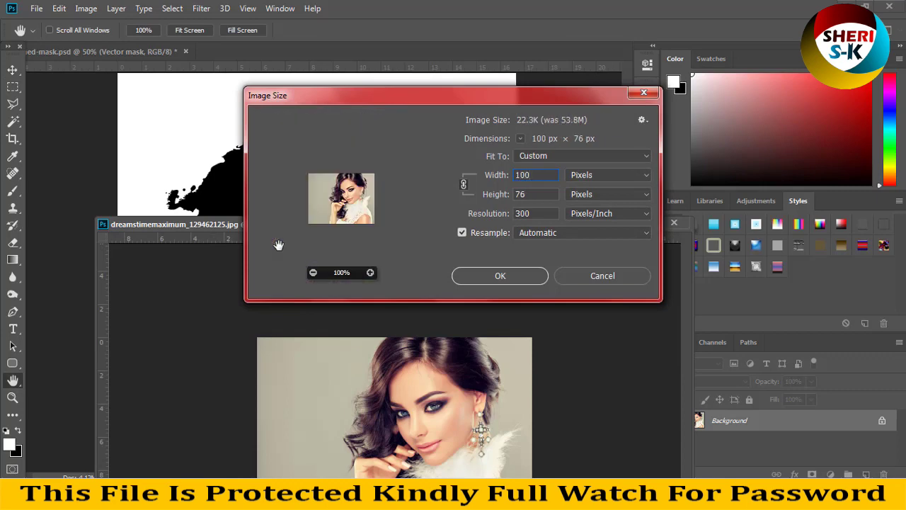
pyautogui.press('Return')
pyautogui.moveTo(374, 408); pyautogui.dragTo(336, 177)
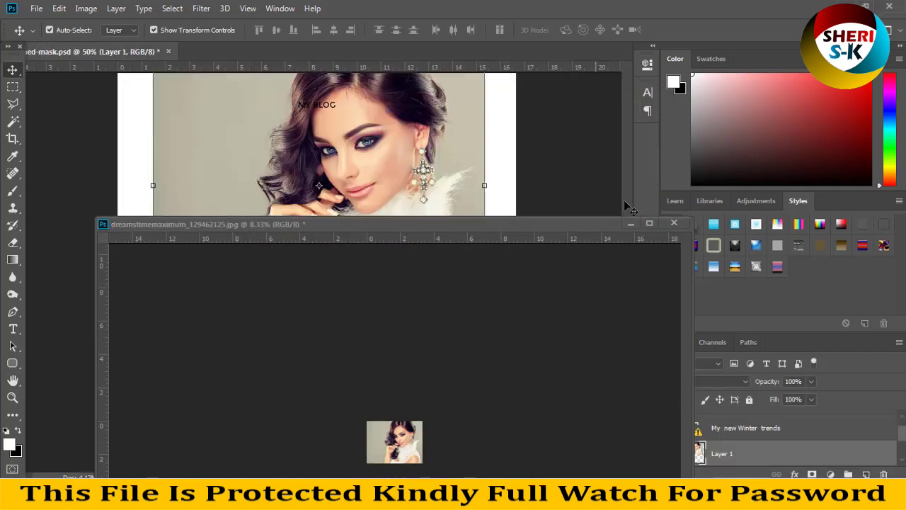
# Close the separate portrait without saving and scale Layer 1 to cover the brush shape
pyautogui.click(673, 223)
pyautogui.click(445, 205)
pyautogui.moveTo(382, 191); pyautogui.dragTo(369, 247)
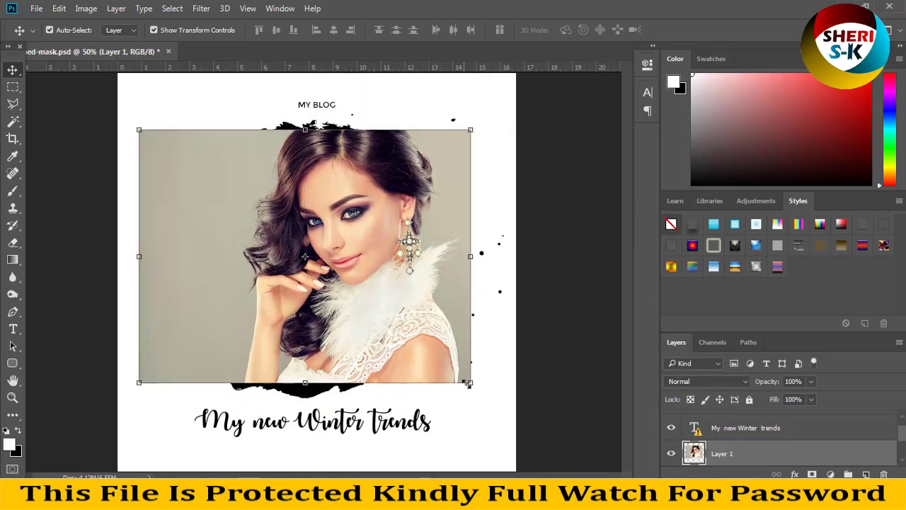
pyautogui.moveTo(467, 383); pyautogui.dragTo(530, 430)
pyautogui.moveTo(389, 347); pyautogui.dragTo(353, 339)
pyautogui.press('Return')
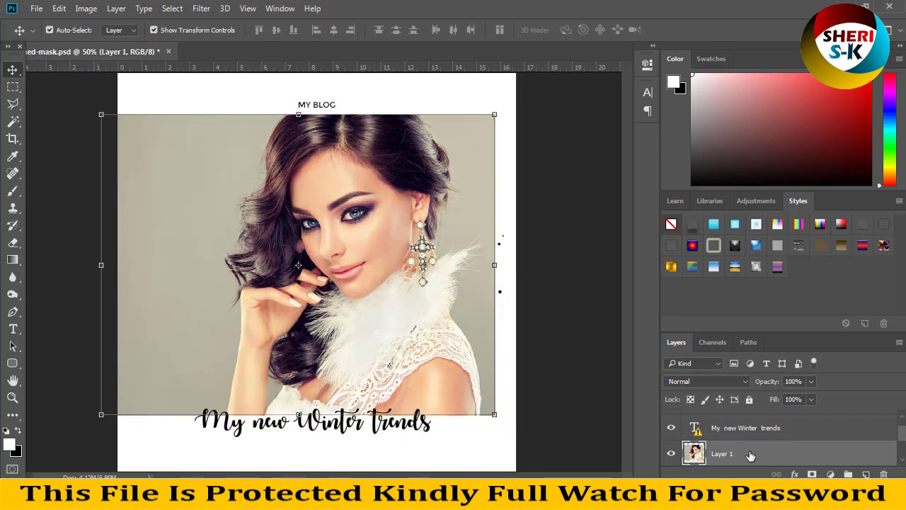
# Clip Layer 1 to the brush-stroke shape with Create Clipping Mask
pyautogui.rightClick(750, 455)
pyautogui.click(669, 273)
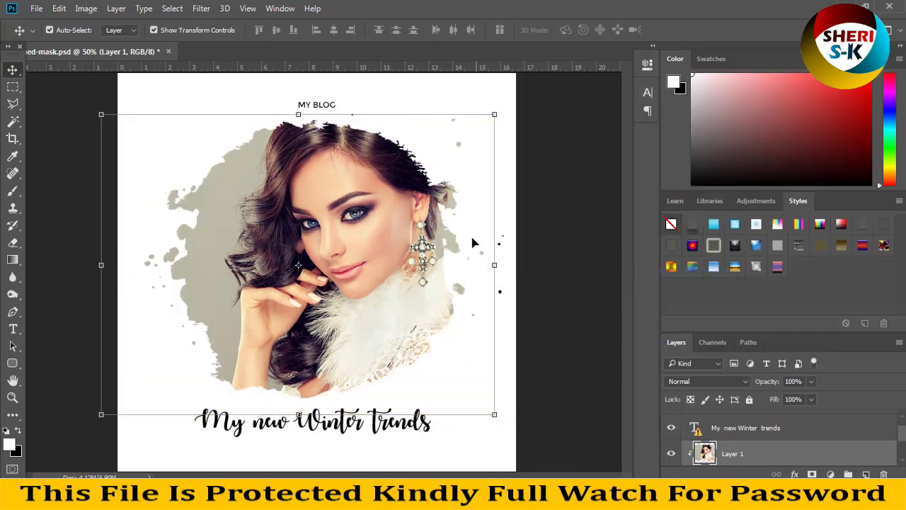
pyautogui.hotkey('ctrl', 't')
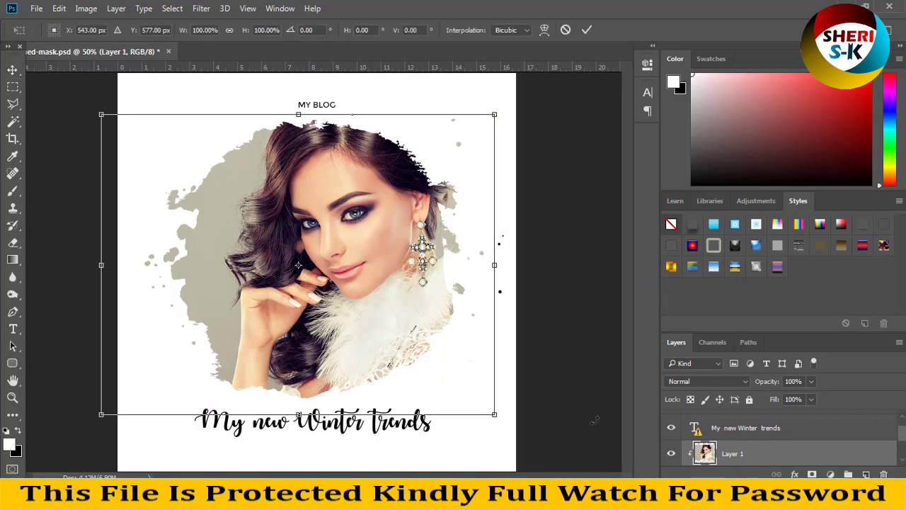
# Commit the transform and desaturate the portrait to black and white with Ctrl+Shift+U
pyautogui.press('Return')
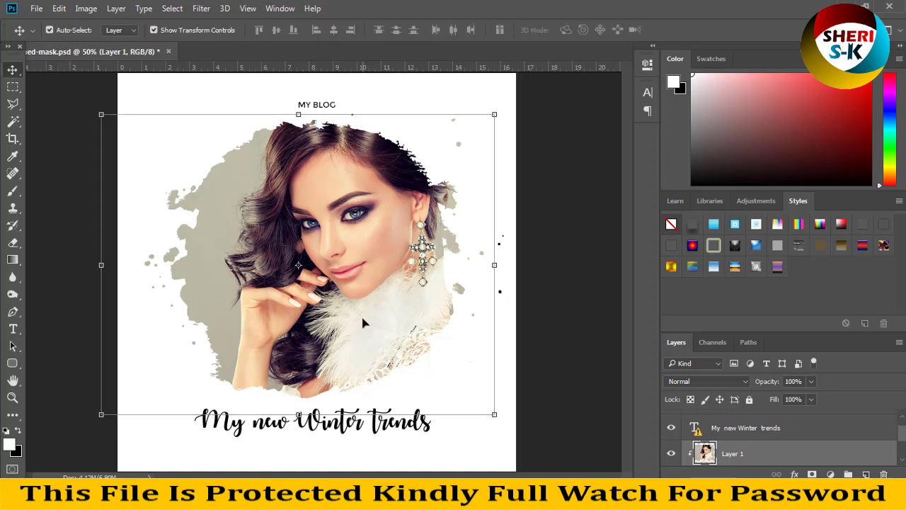
pyautogui.press('ctrl')
pyautogui.hotkey('ctrl', 'shift', 'u')
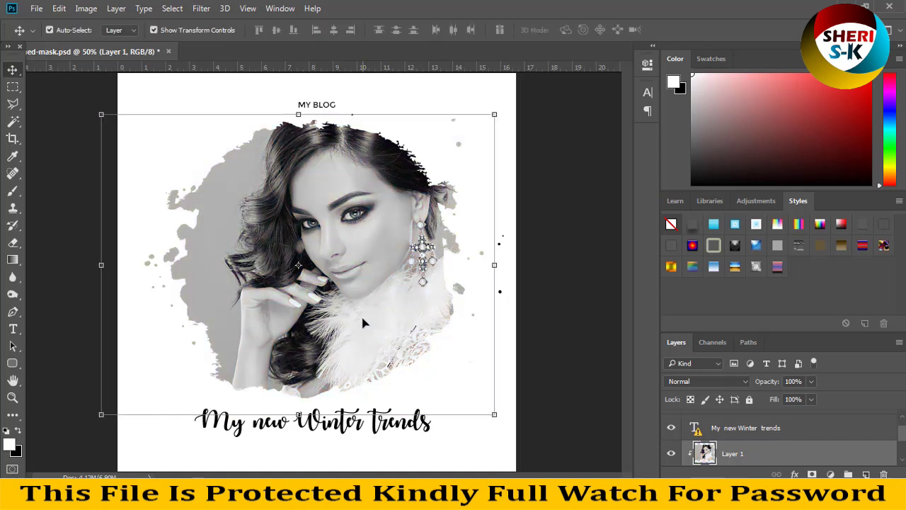
pyautogui.click(493, 186)
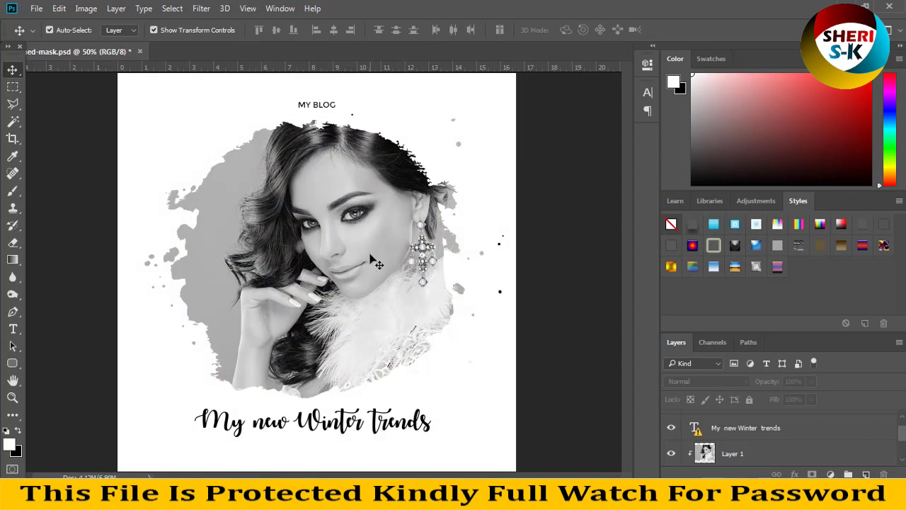
pyautogui.click(339, 183)
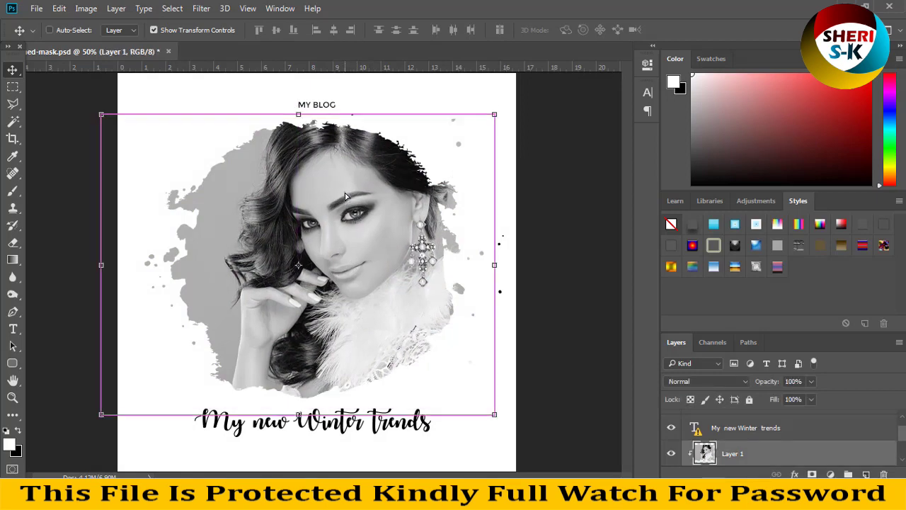
# Undo the black-and-white change and close the Brushed-mask document without saving
pyautogui.hotkey('ctrl', 'z')
pyautogui.click(168, 51)
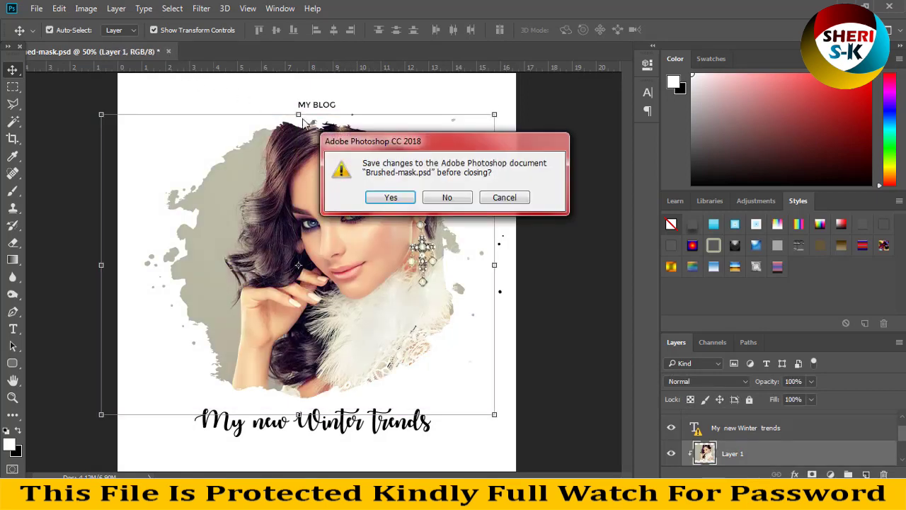
pyautogui.click(451, 198)
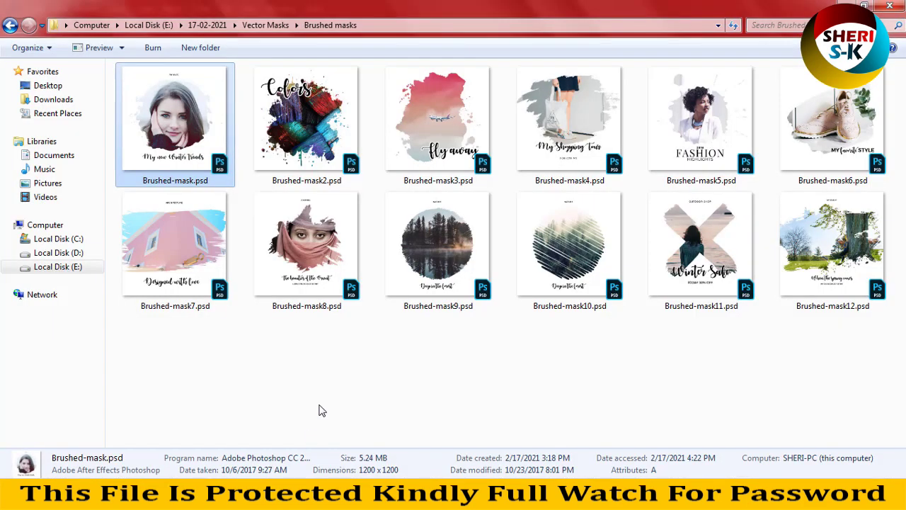
# Browse the Christmas masks templates as enlarged icons, then return and select Comic masks
pyautogui.click(286, 138)
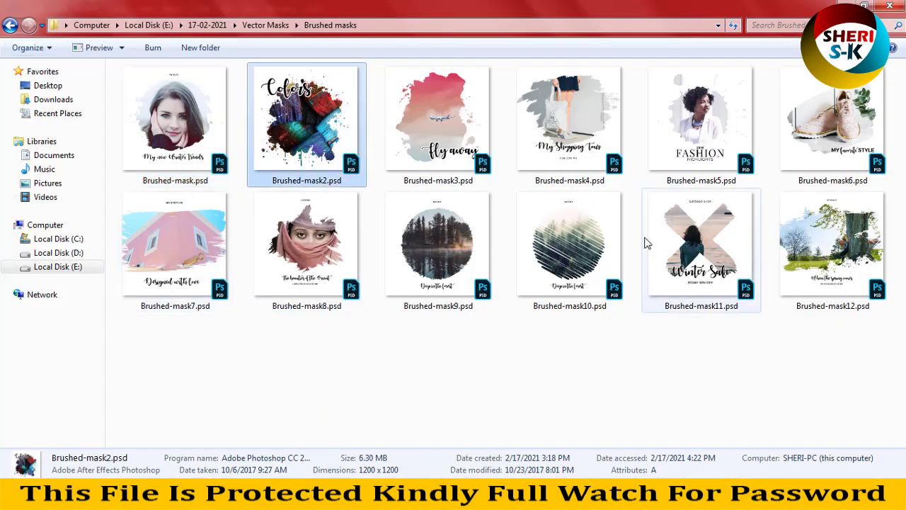
pyautogui.click(10, 26)
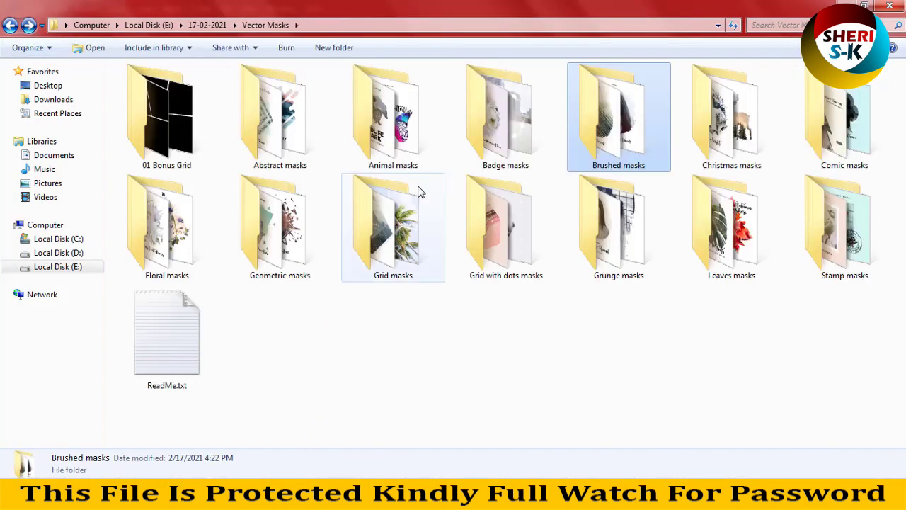
pyautogui.click(732, 106)
pyautogui.doubleClick(732, 106)
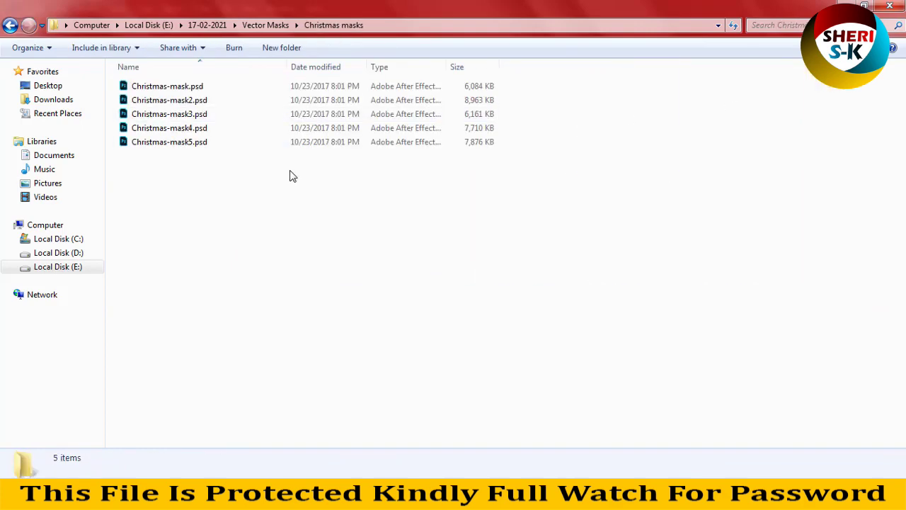
pyautogui.scroll(4, 290, 178)
pyautogui.scroll(2, 290, 183)
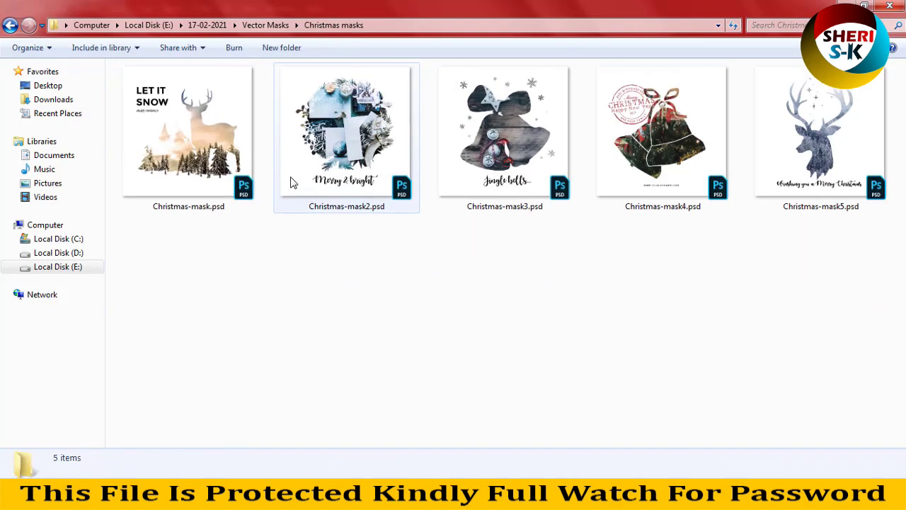
pyautogui.click(10, 26)
pyautogui.click(844, 114)
# Preview Comic-mask through Comic-mask4 in Windows Photo Viewer, then close it and return
pyautogui.doubleClick(844, 113)
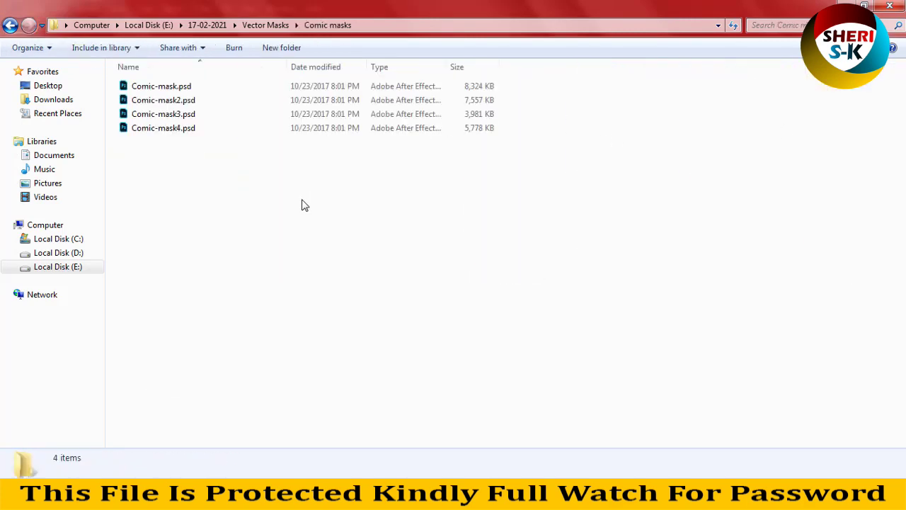
pyautogui.scroll(5, 302, 205)
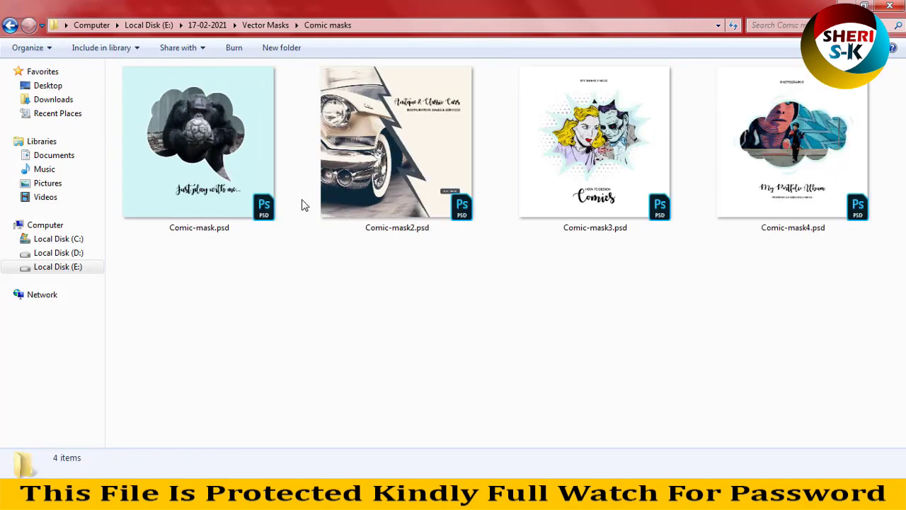
pyautogui.doubleClick(237, 147)
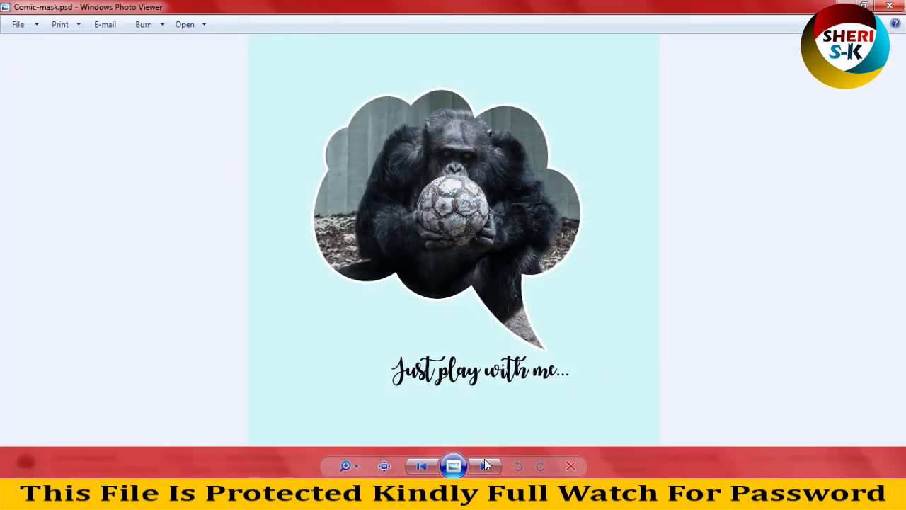
pyautogui.click(483, 470)
pyautogui.click(484, 468)
pyautogui.click(484, 467)
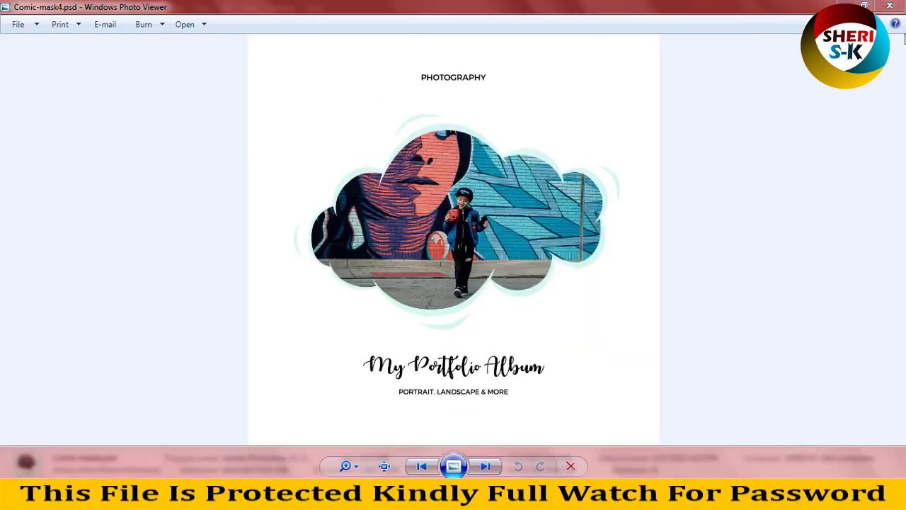
pyautogui.click(891, 7)
pyautogui.click(10, 25)
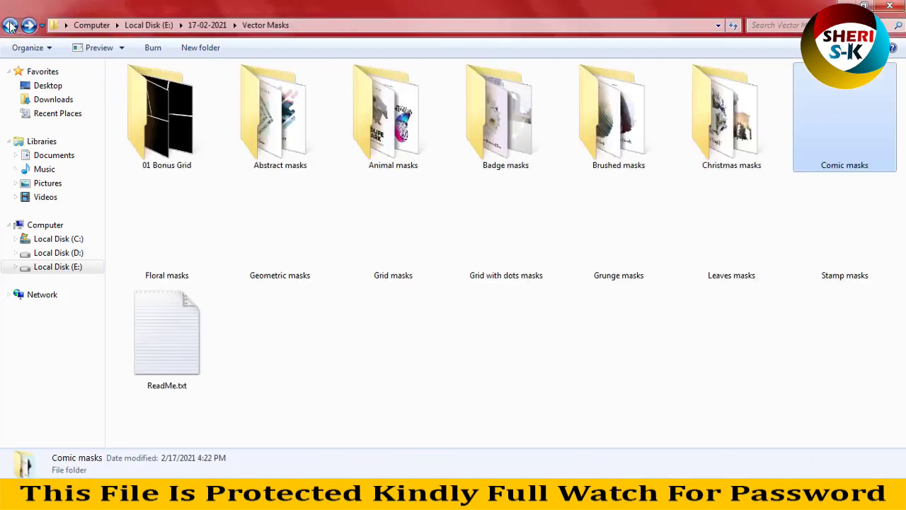
# View the nine Floral masks templates as large thumbnails and preview Floral-frame-mask3.psd
pyautogui.doubleClick(181, 243)
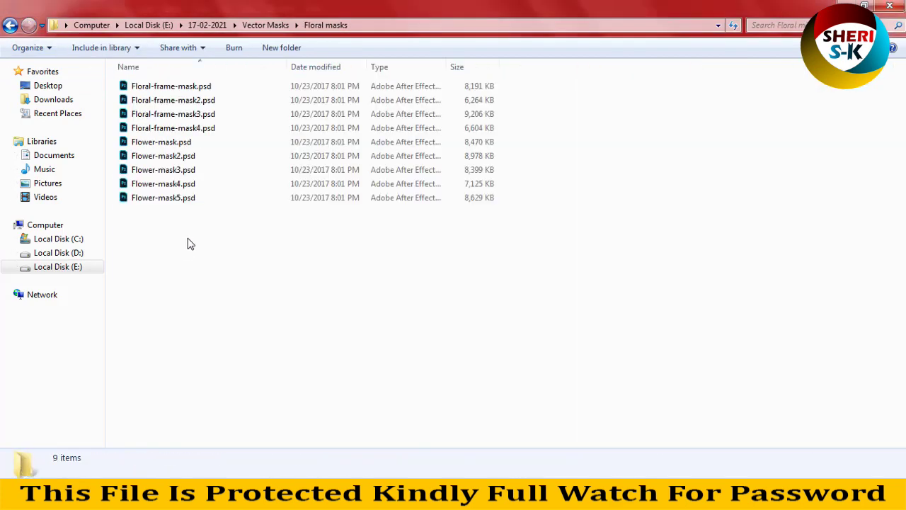
pyautogui.keyDown('ctrl'); pyautogui.scroll(6, 203, 265); pyautogui.keyUp('ctrl')
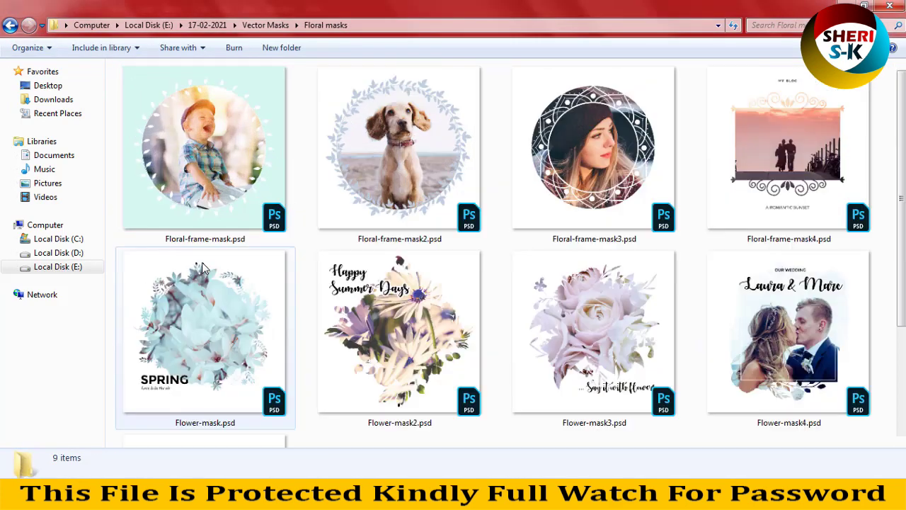
pyautogui.scroll(-2, 256, 224)
pyautogui.scroll(2, 255, 225)
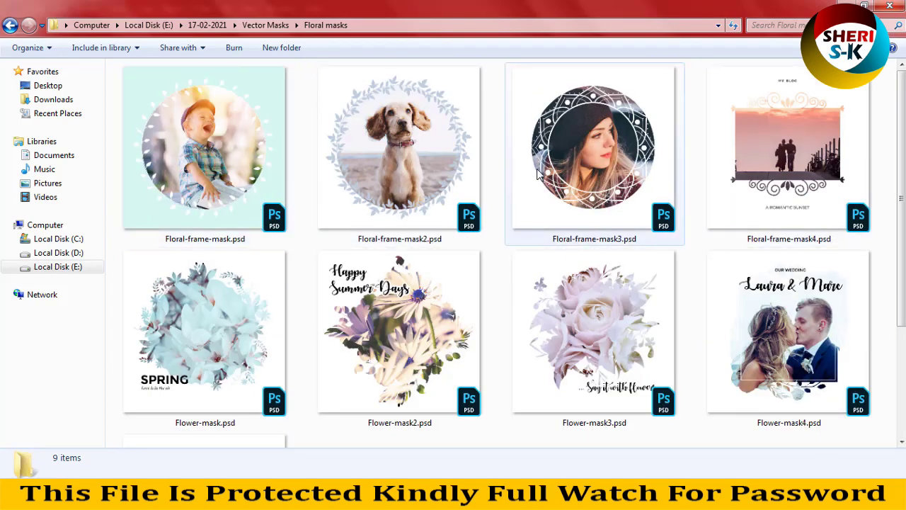
pyautogui.doubleClick(559, 157)
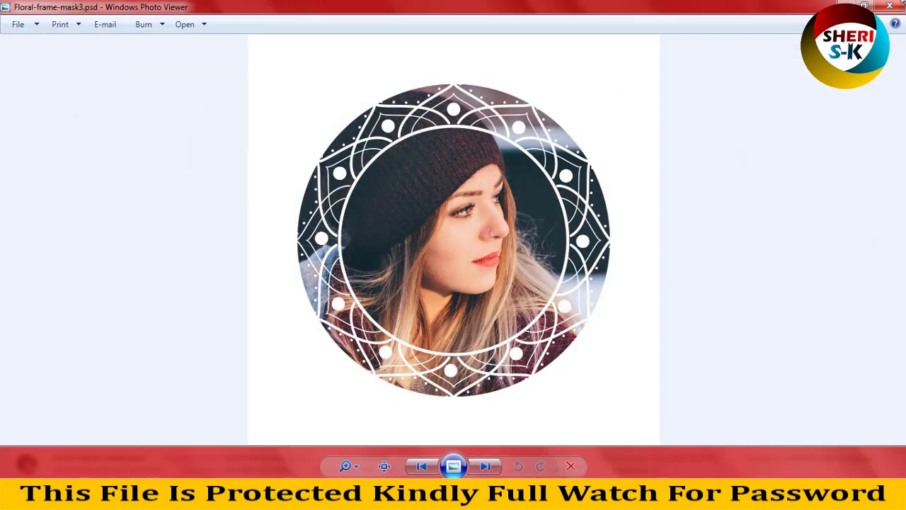
pyautogui.click(897, 7)
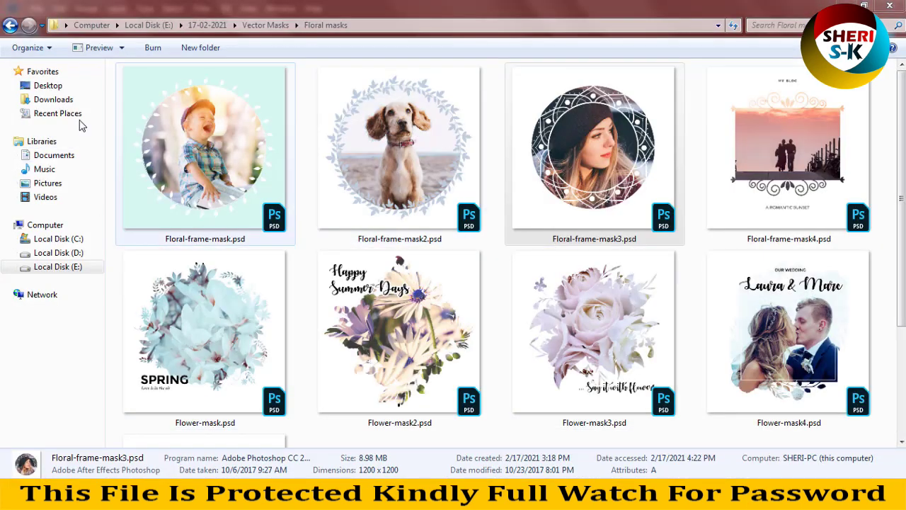
pyautogui.click(11, 29)
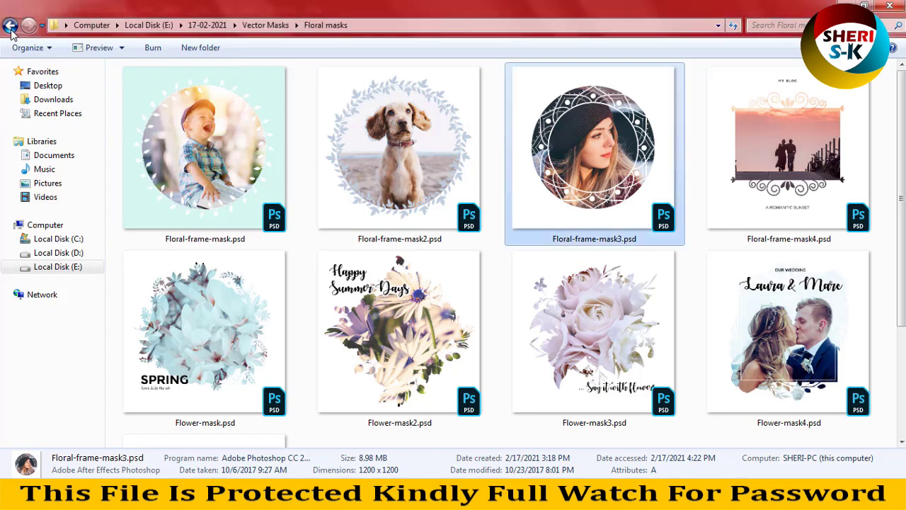
# Browse the Geometric masks templates as enlarged icons, then return to Vector Masks
pyautogui.doubleClick(291, 244)
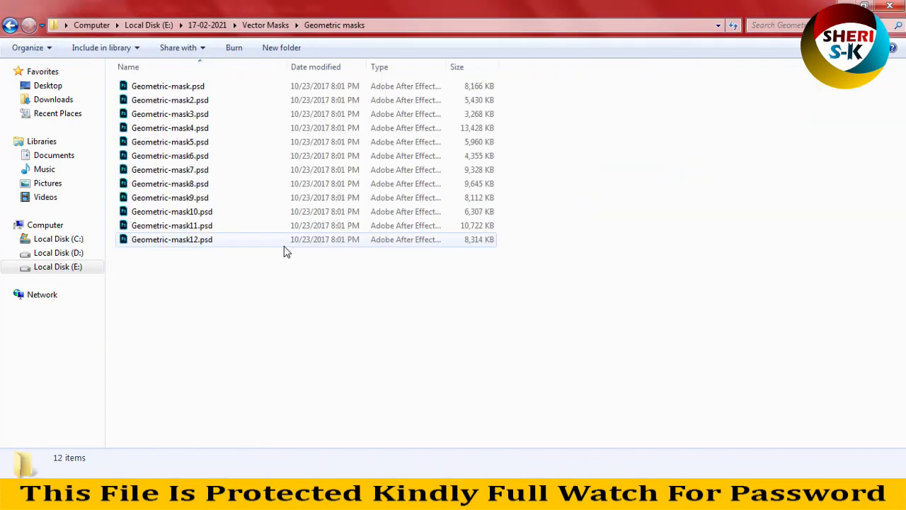
pyautogui.keyDown('ctrl'); pyautogui.scroll(5, 286, 251); pyautogui.keyUp('ctrl')
pyautogui.keyDown('ctrl'); pyautogui.scroll(3, 286, 252); pyautogui.keyUp('ctrl')
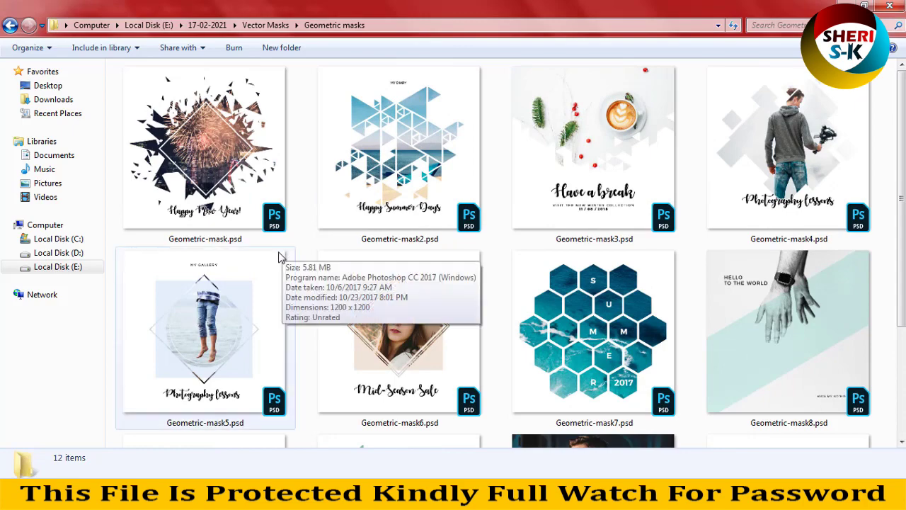
pyautogui.scroll(-2, 279, 257)
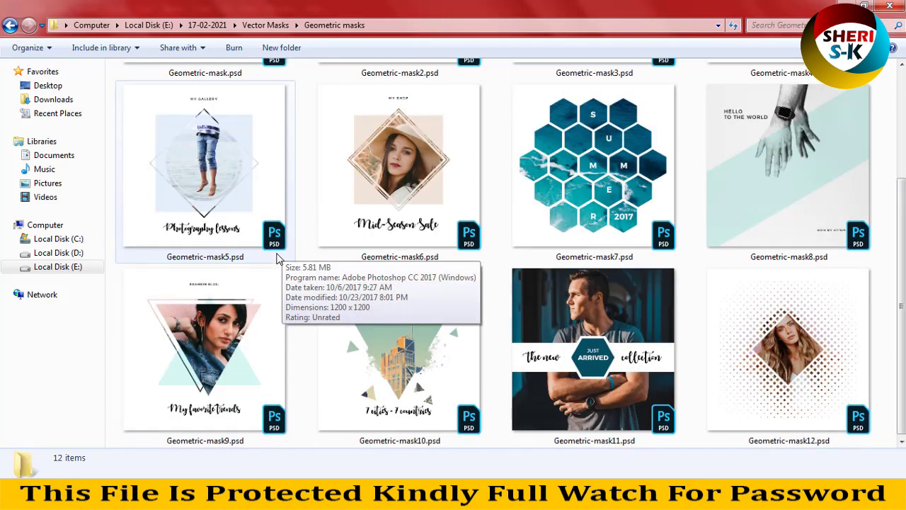
pyautogui.scroll(2, 279, 257)
pyautogui.click(10, 25)
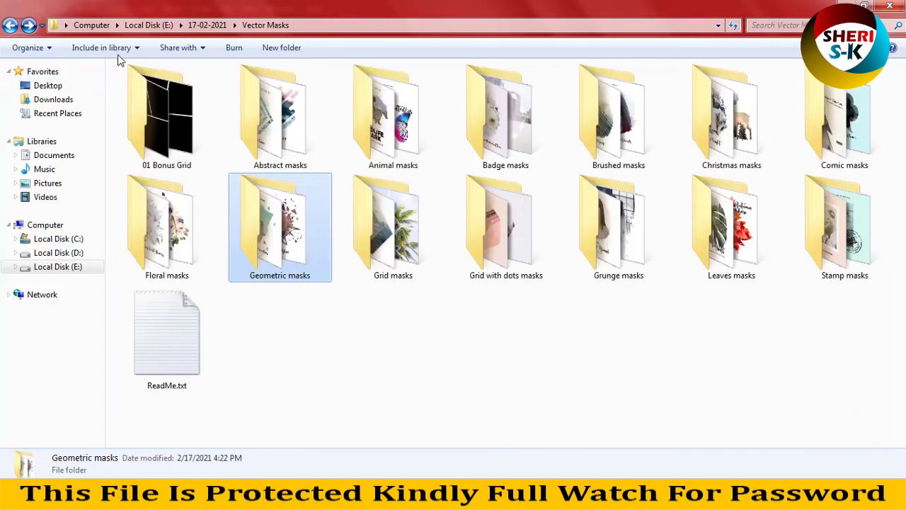
# Browse the Grid masks templates and preview Grid-mask11.psd in Photo Viewer
pyautogui.doubleClick(397, 274)
pyautogui.keyDown('ctrl'); pyautogui.scroll(4, 397, 271); pyautogui.keyUp('ctrl')
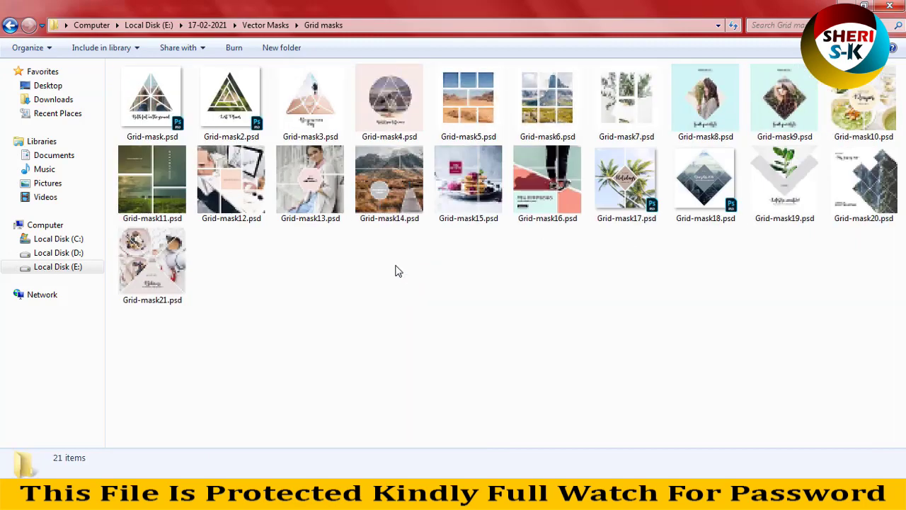
pyautogui.keyDown('ctrl'); pyautogui.scroll(1, 397, 269); pyautogui.keyUp('ctrl')
pyautogui.scroll(-2, 390, 248)
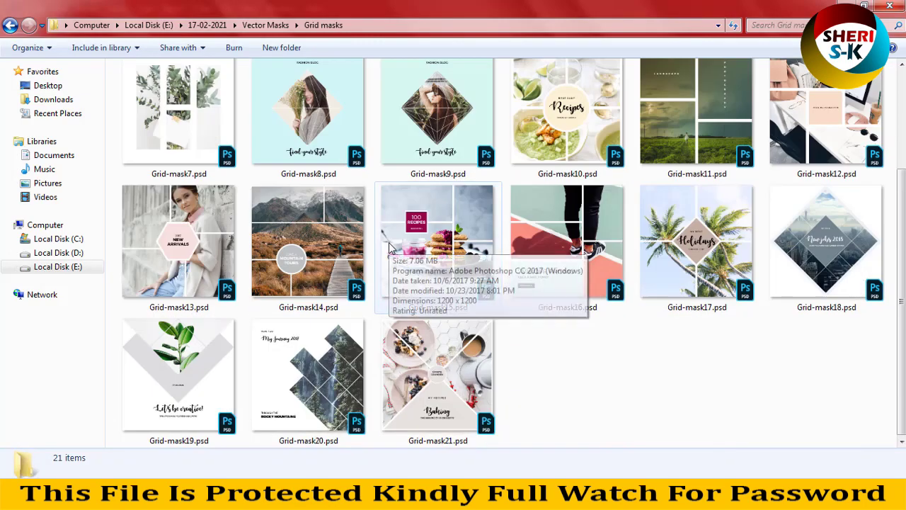
pyautogui.scroll(2, 616, 205)
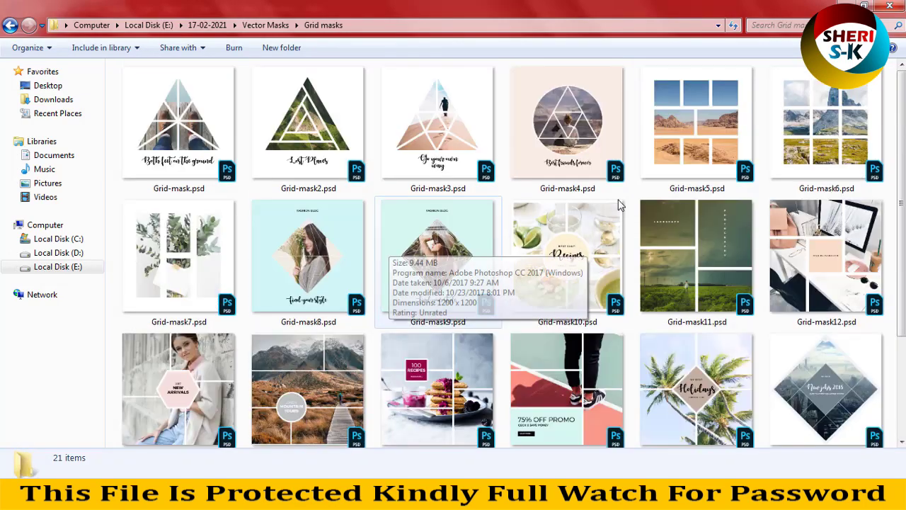
pyautogui.doubleClick(692, 224)
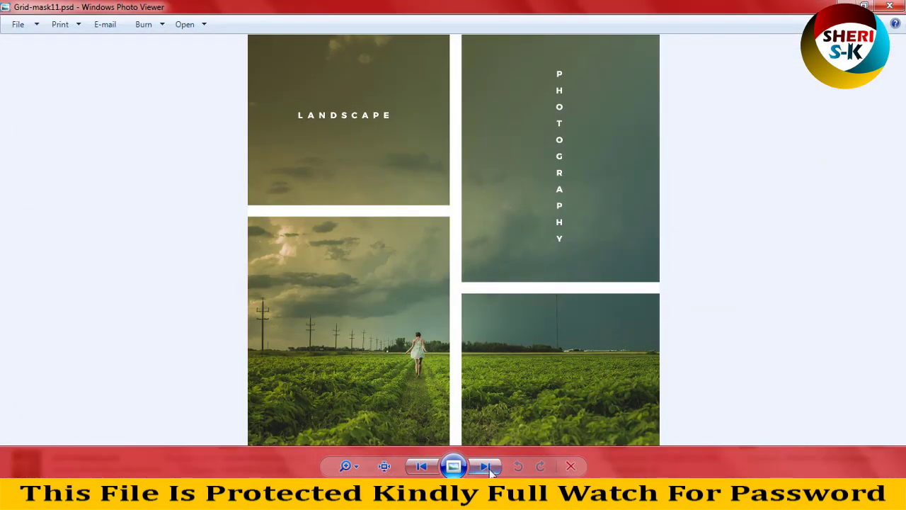
pyautogui.click(900, 7)
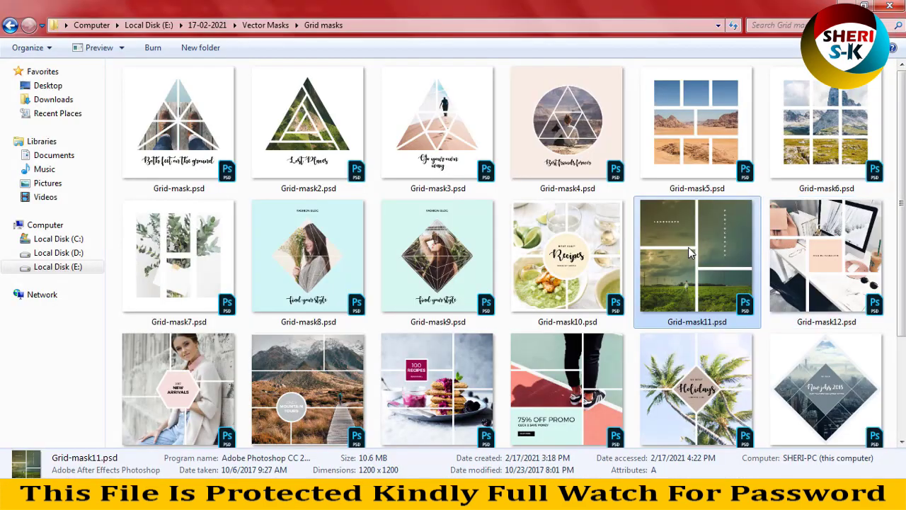
# Open Grid-mask11.psd in Adobe Photoshop from its Open with menu
pyautogui.rightClick(688, 247)
pyautogui.moveTo(703, 277)
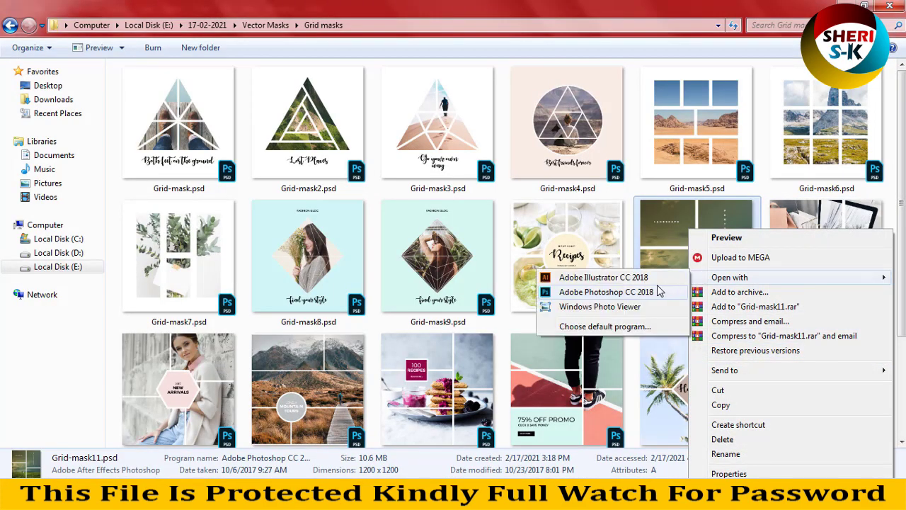
pyautogui.click(609, 293)
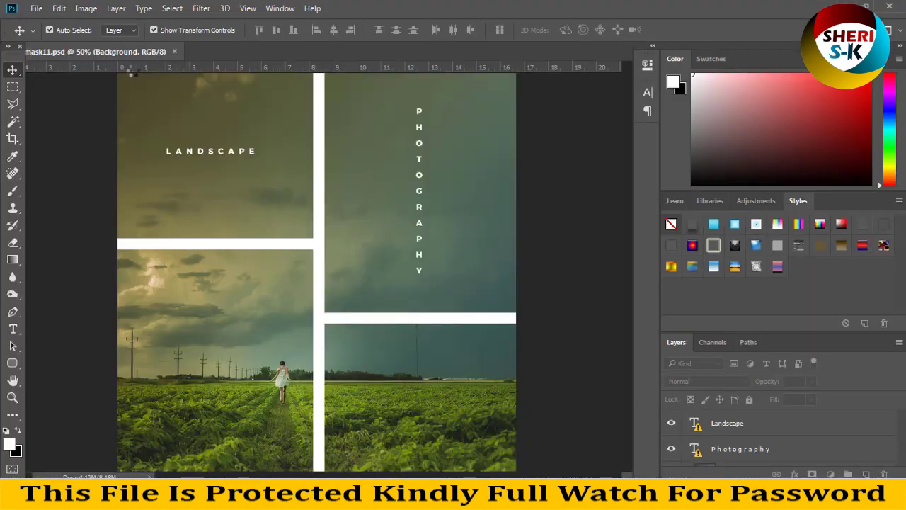
# Delete Grid-mask11's sample photo layer, leaving the black vector mask
pyautogui.scroll(1, 720, 422)
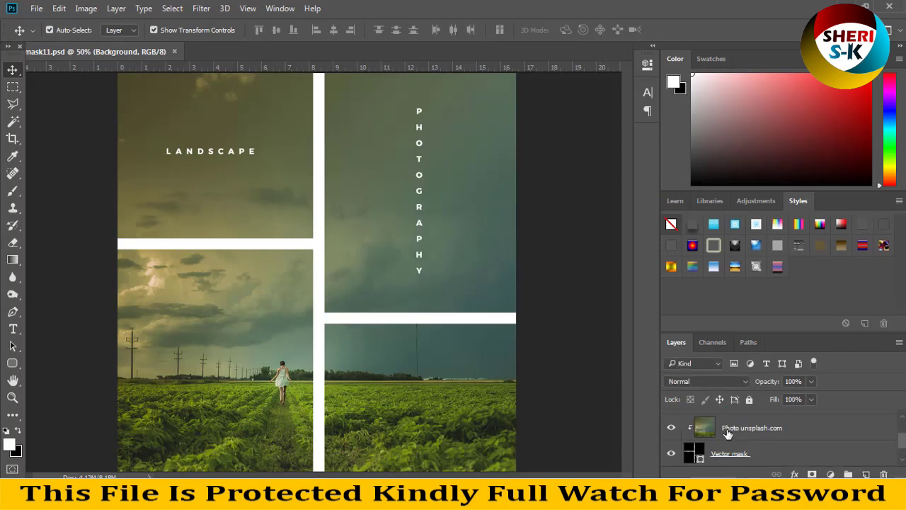
pyautogui.click(722, 429)
pyautogui.press('Delete')
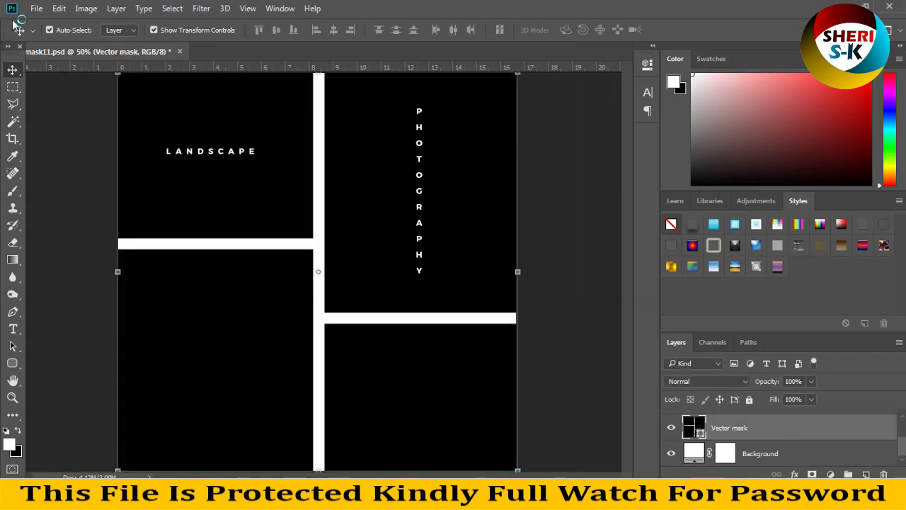
# Open AdobeStock_296792868.jpeg and float its document in its own window
pyautogui.click(30, 10)
pyautogui.click(47, 35)
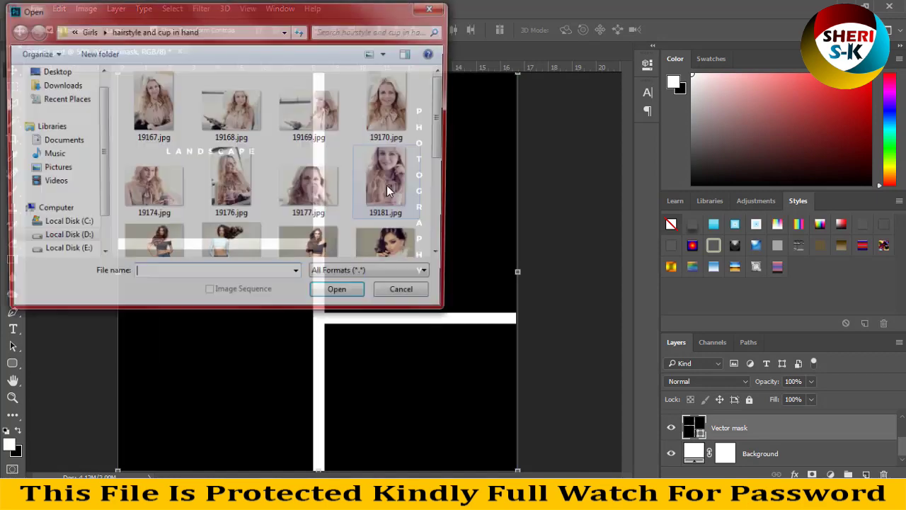
pyautogui.click(384, 252)
pyautogui.click(311, 190)
pyautogui.scroll(-3, 326, 212)
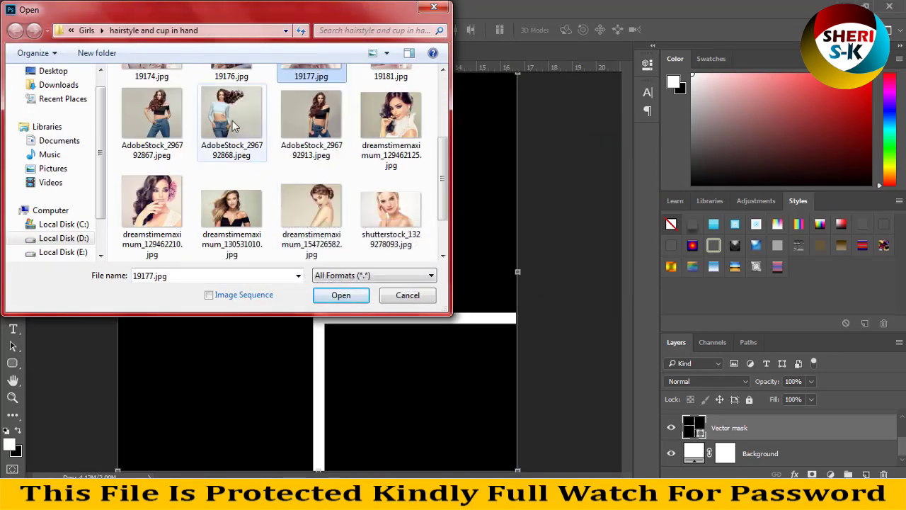
pyautogui.doubleClick(235, 125)
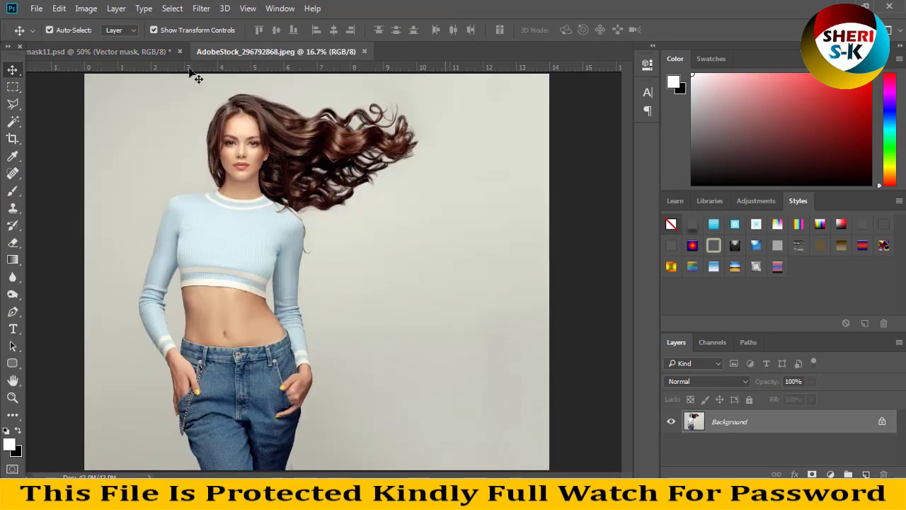
pyautogui.moveTo(263, 55); pyautogui.dragTo(467, 162)
# Resize the stock photo to a width of 2000 px in Image Size
pyautogui.rightClick(463, 130)
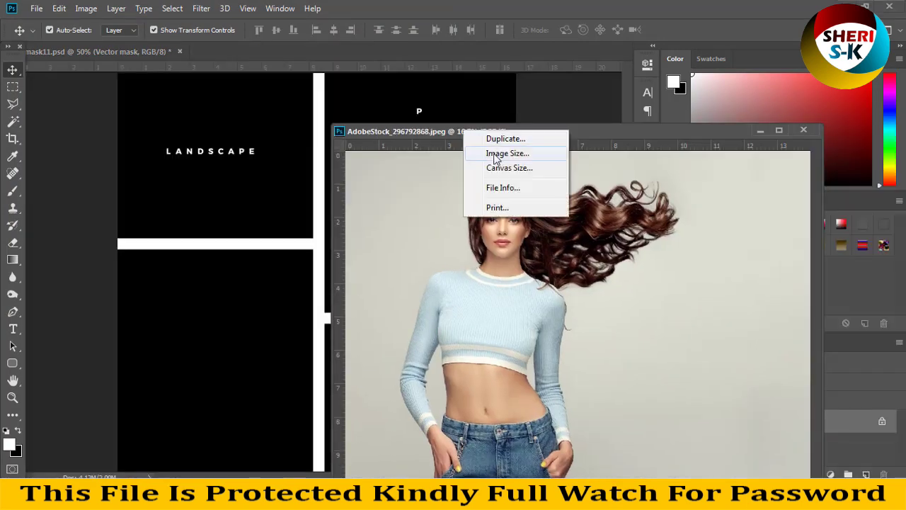
pyautogui.click(496, 154)
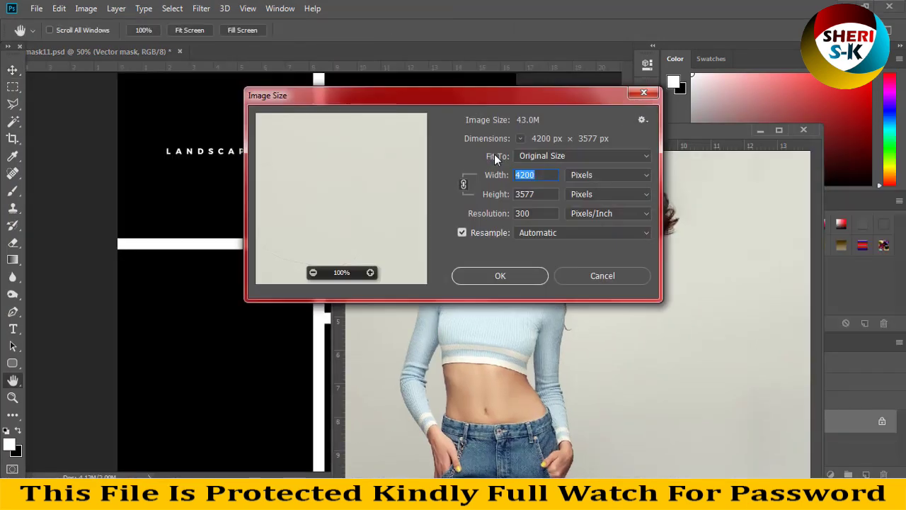
pyautogui.write('200')
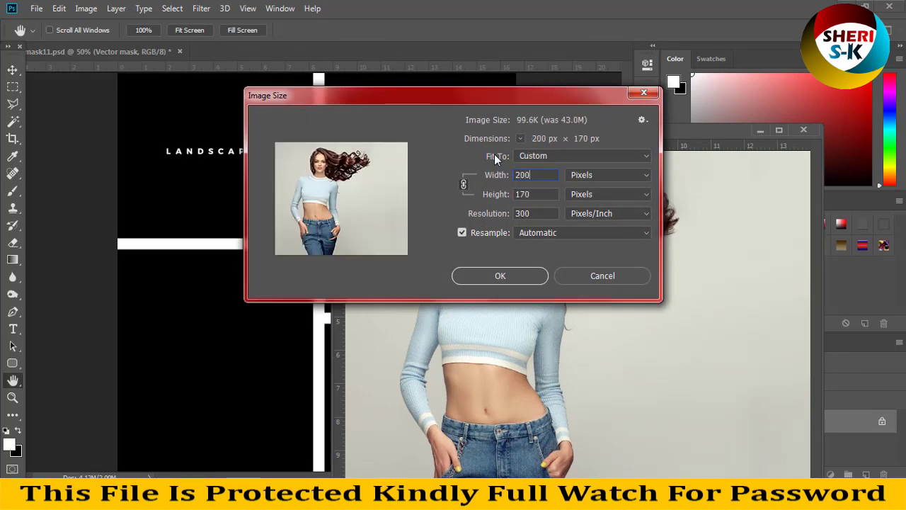
pyautogui.write('0')
pyautogui.press('Return')
pyautogui.press('v')
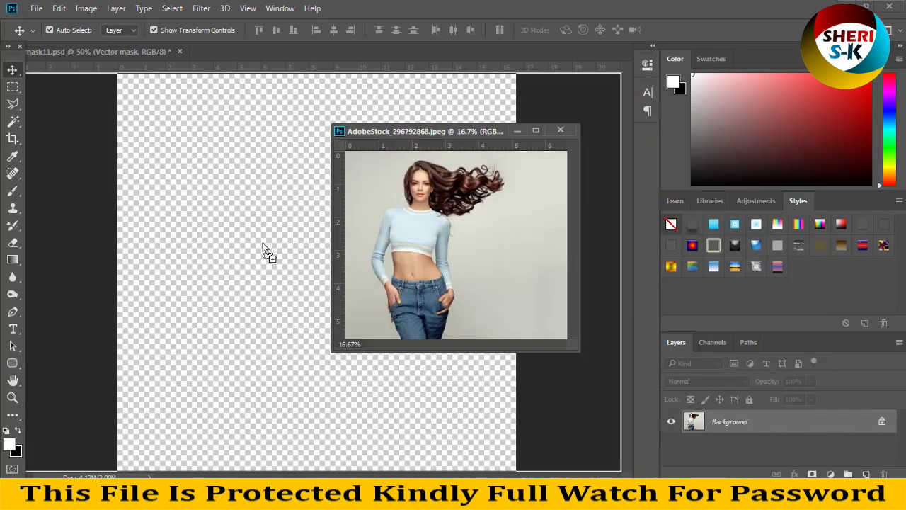
# Place the photo into Grid-mask11 as Layer 1 and clip it to the grid
pyautogui.moveTo(264, 250); pyautogui.dragTo(301, 279)
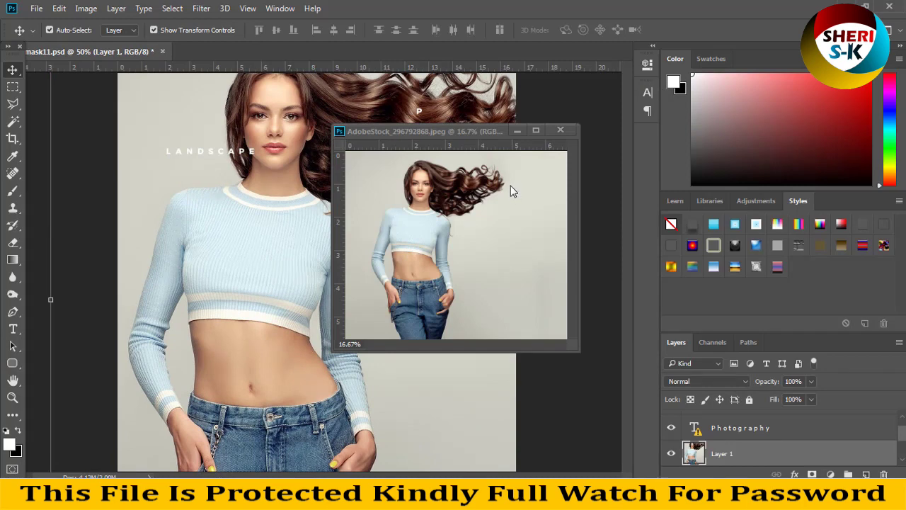
pyautogui.click(562, 131)
pyautogui.click(448, 197)
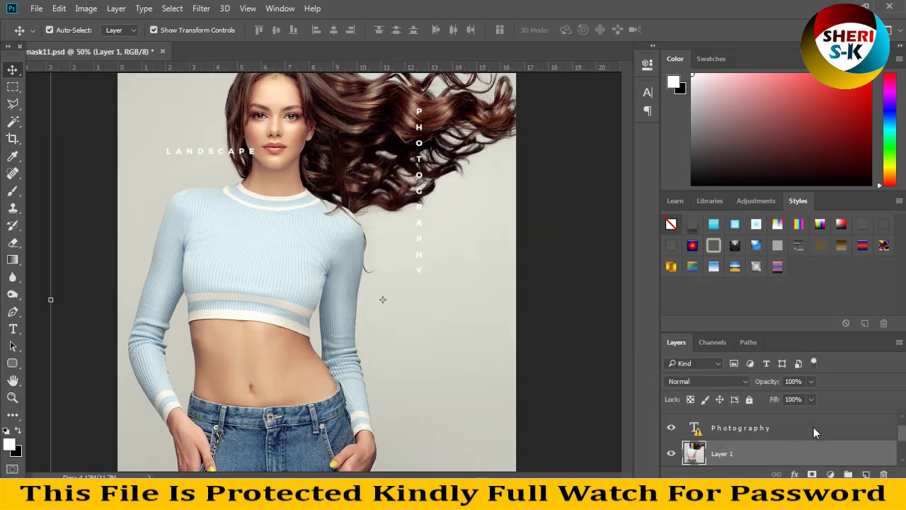
pyautogui.rightClick(753, 454)
pyautogui.click(704, 272)
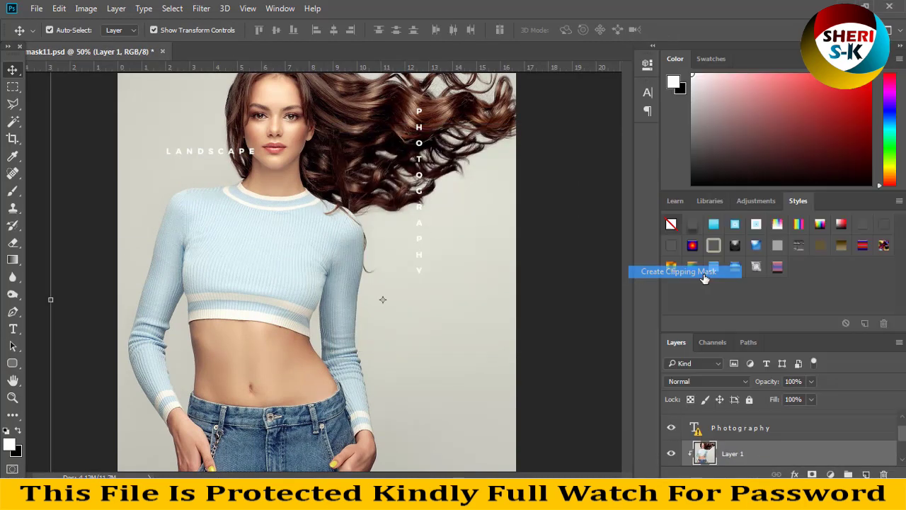
# Scale the photo down to about 73% and shift it left, then close Grid-mask11 unsaved
pyautogui.hotkey('ctrl', 't')
pyautogui.hotkey('ctrl', '-')
pyautogui.hotkey('ctrl', '-')
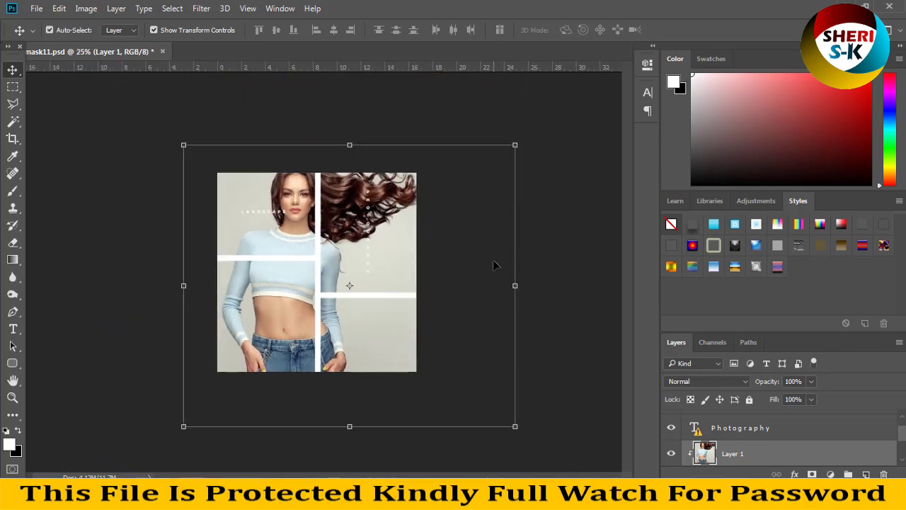
pyautogui.moveTo(328, 239); pyautogui.dragTo(353, 262)
pyautogui.moveTo(519, 440); pyautogui.dragTo(450, 370)
pyautogui.moveTo(182, 158); pyautogui.dragTo(203, 164)
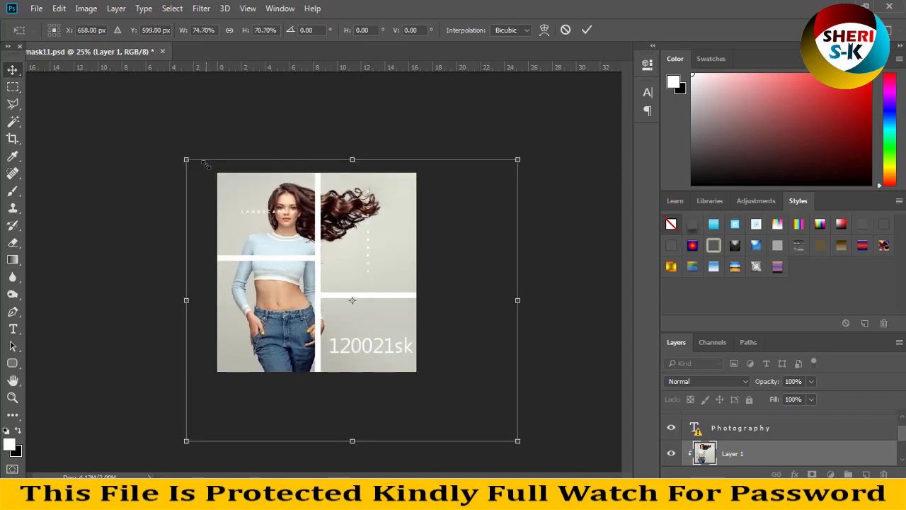
pyautogui.press('Return')
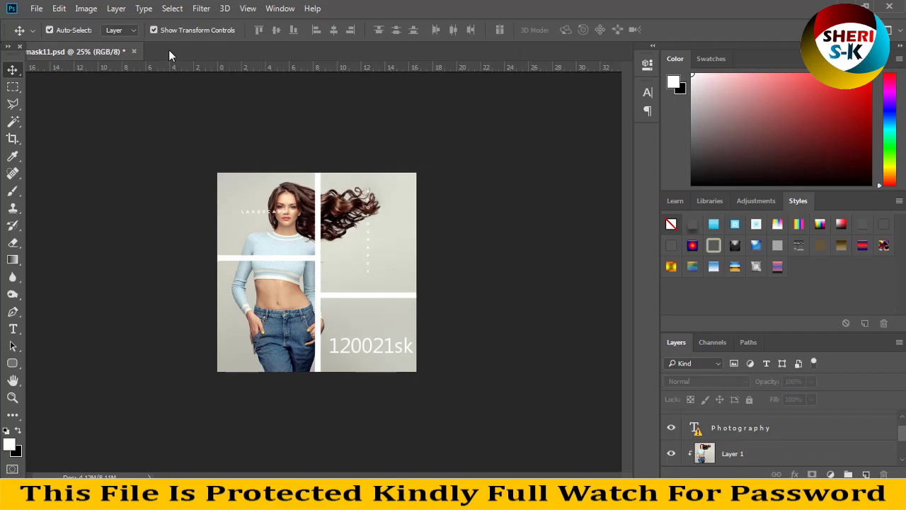
pyautogui.click(134, 52)
pyautogui.click(446, 198)
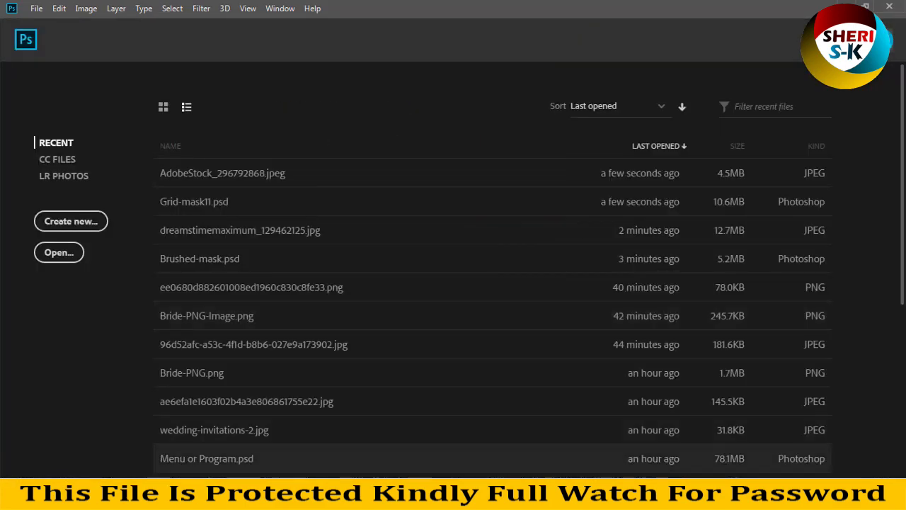
# Preview Grid-mask21.psd zoomed in on its Cooking GRANDMA circle, then return to Vector Masks
pyautogui.hotkey('alt', 'Tab')
pyautogui.scroll(-2, 322, 268)
pyautogui.scroll(2, 322, 268)
pyautogui.scroll(-2, 322, 267)
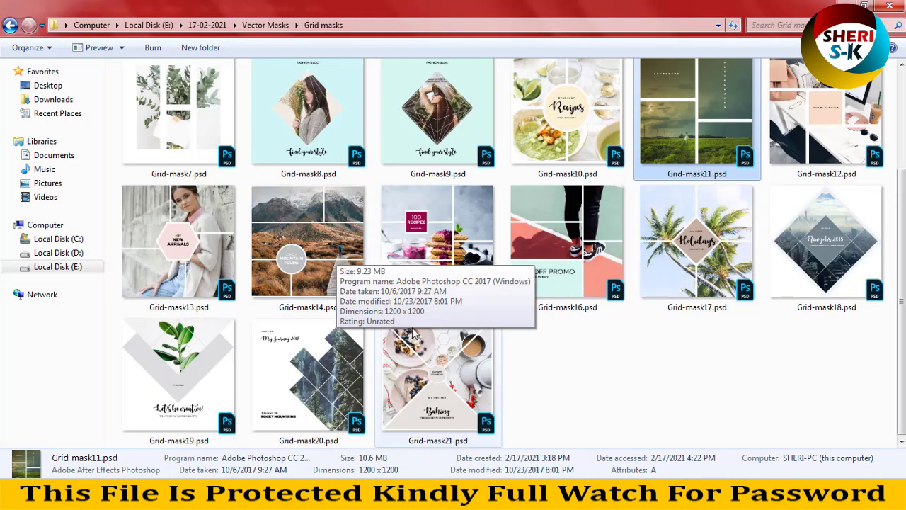
pyautogui.doubleClick(451, 373)
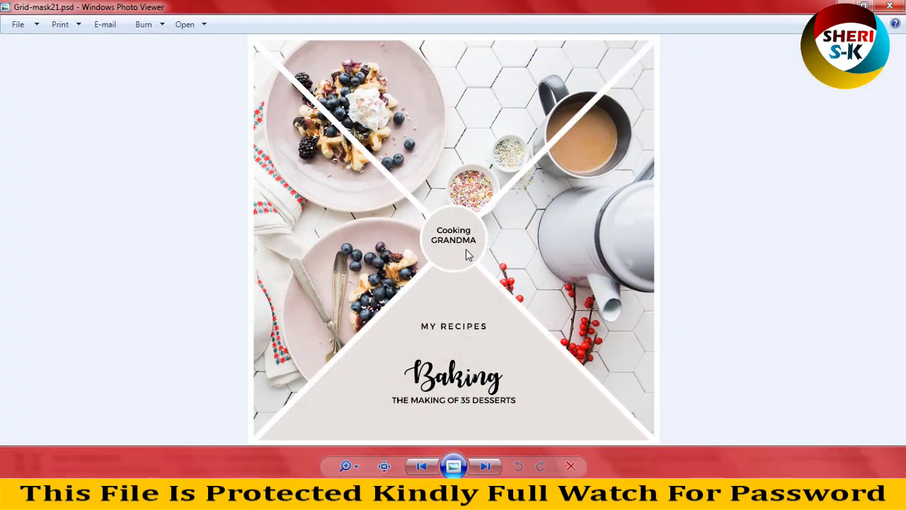
pyautogui.scroll(3, 465, 253)
pyautogui.moveTo(606, 304); pyautogui.dragTo(627, 152)
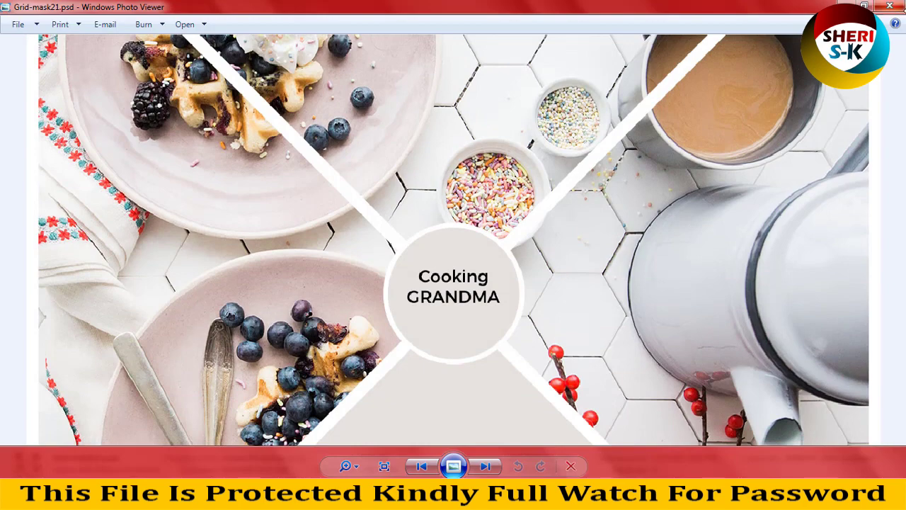
pyautogui.scroll(-3, 604, 209)
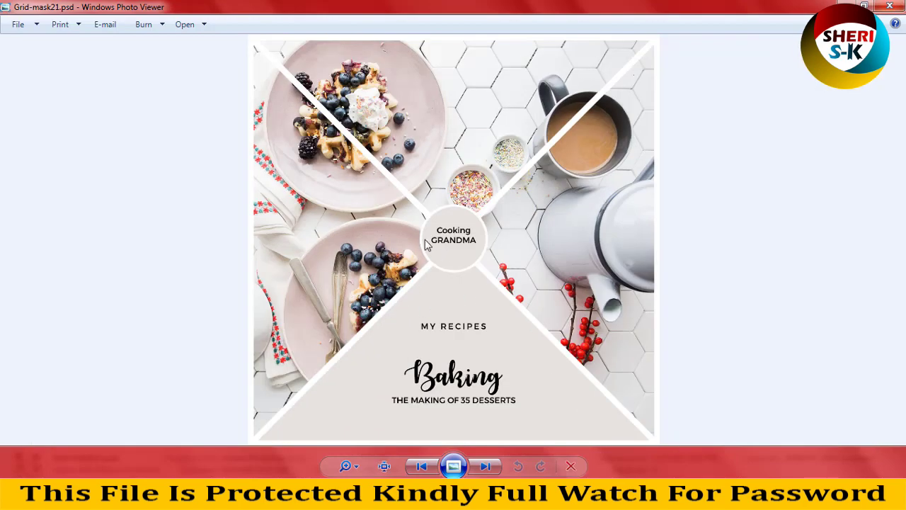
pyautogui.click(890, 7)
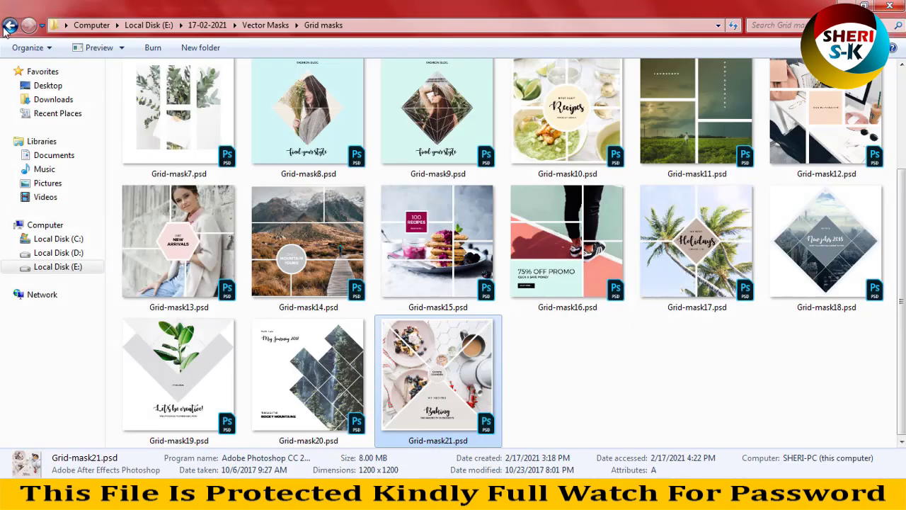
pyautogui.click(10, 25)
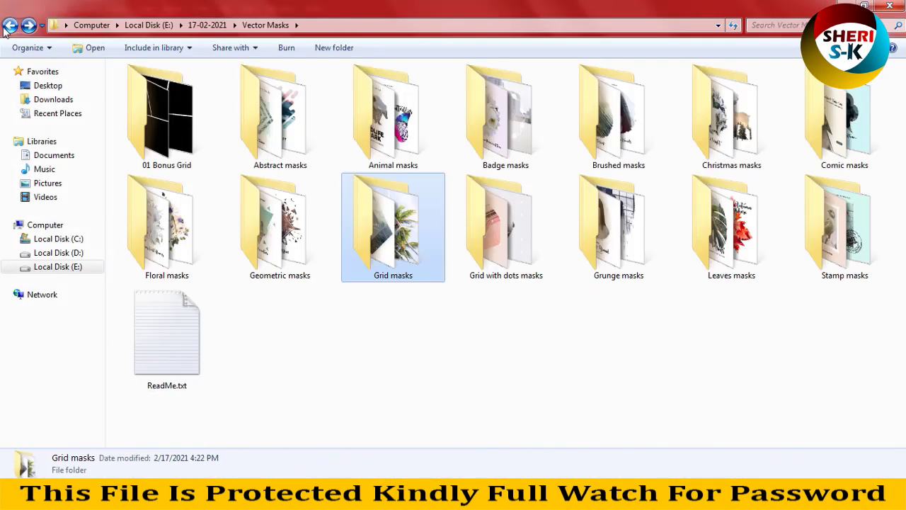
# Browse Grid with dots masks, then view Grunge masks as large thumbnails and preview Grunge-mask.psd
pyautogui.doubleClick(512, 227)
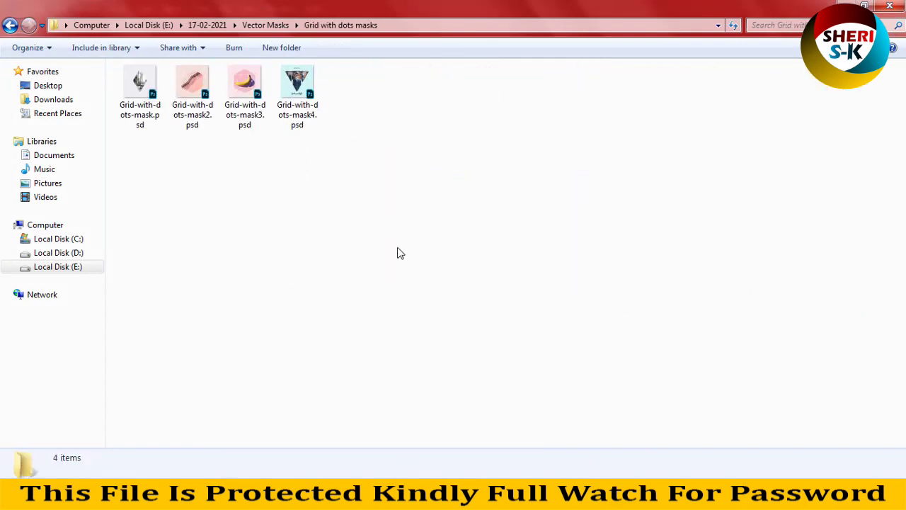
pyautogui.keyDown('ctrl'); pyautogui.scroll(5, 400, 253); pyautogui.keyUp('ctrl')
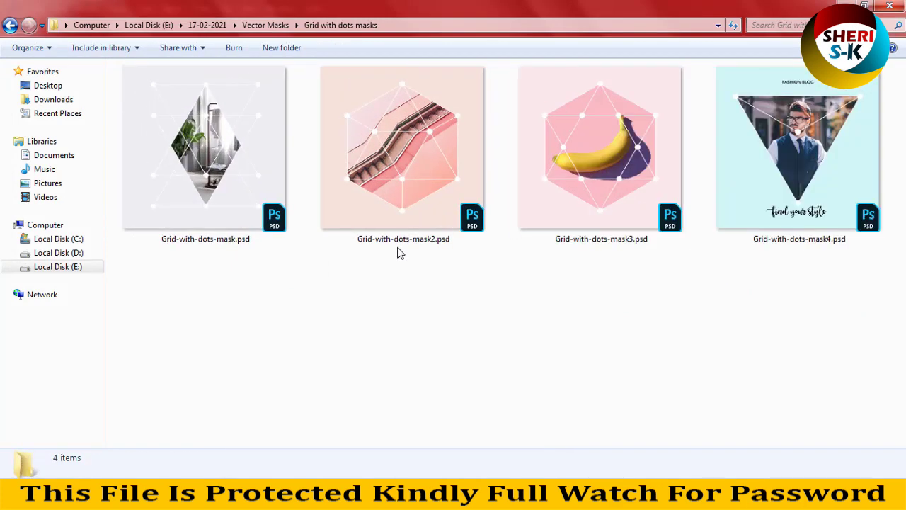
pyautogui.click(9, 25)
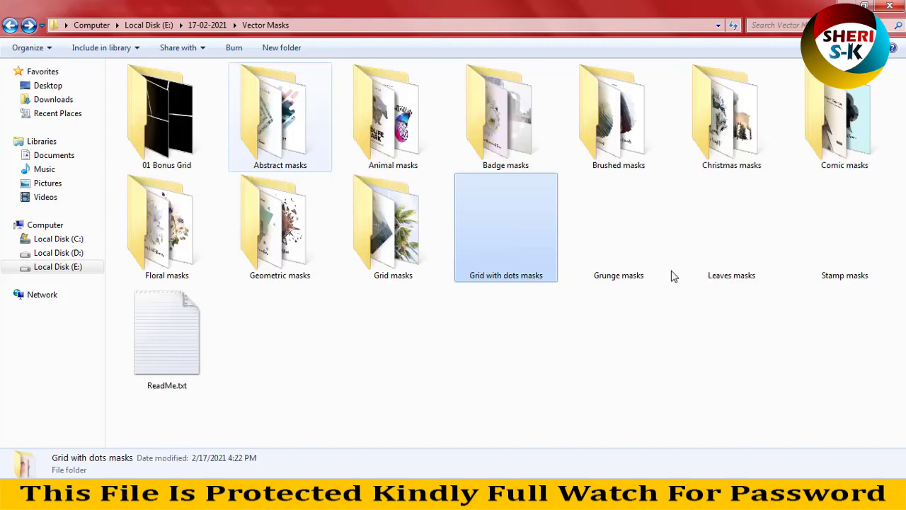
pyautogui.doubleClick(606, 225)
pyautogui.keyDown('ctrl'); pyautogui.scroll(3, 443, 237); pyautogui.keyUp('ctrl')
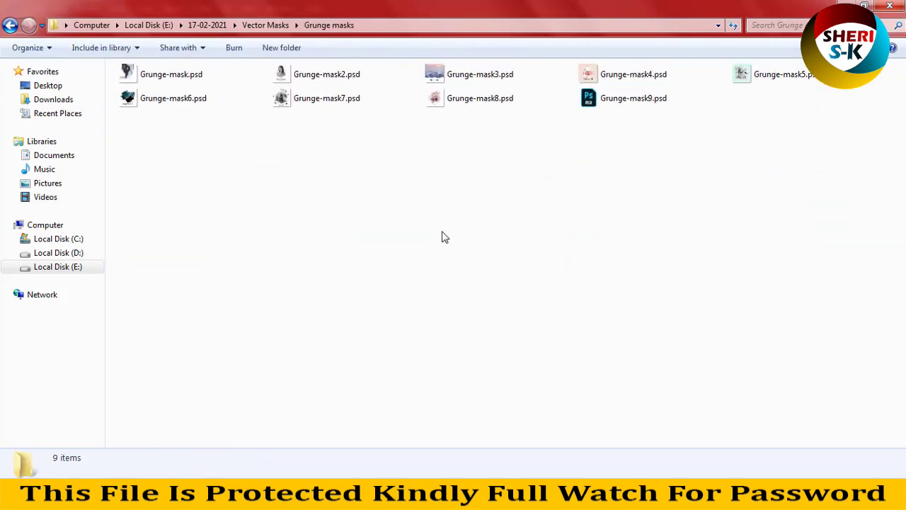
pyautogui.keyDown('ctrl'); pyautogui.scroll(5, 444, 237); pyautogui.keyUp('ctrl')
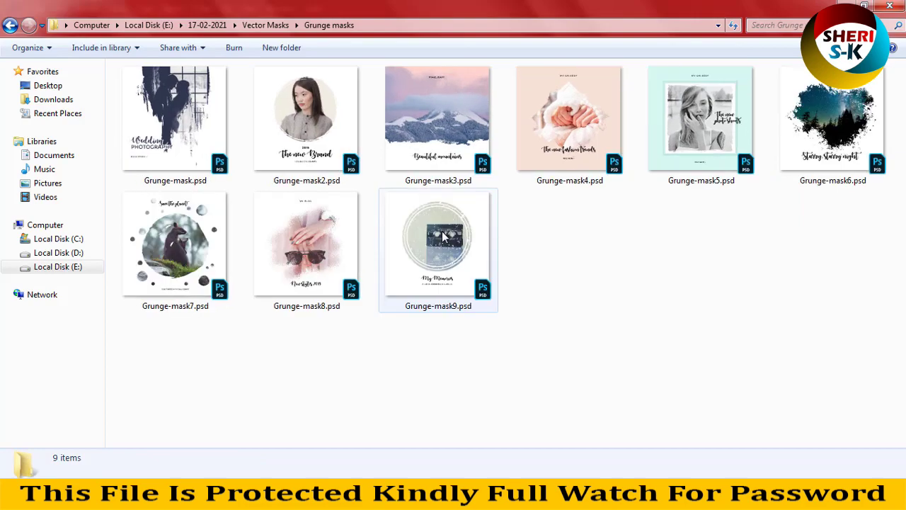
pyautogui.doubleClick(210, 118)
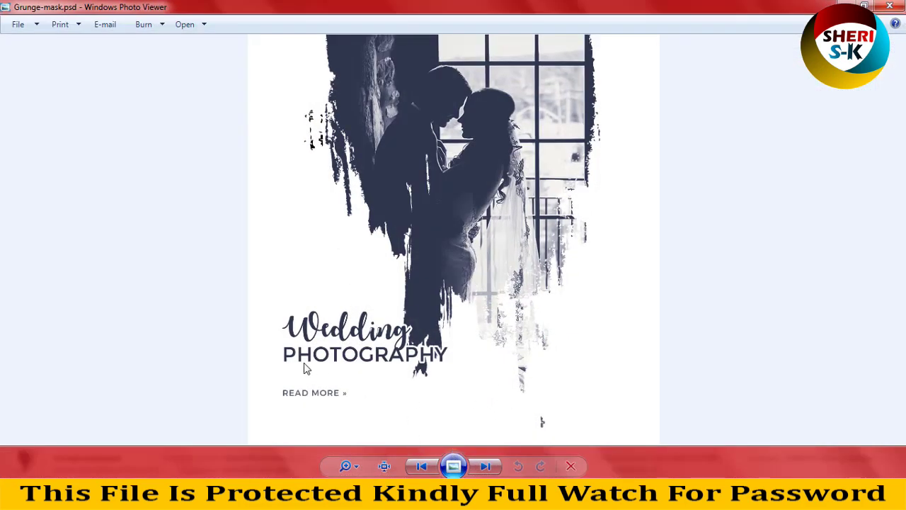
pyautogui.click(482, 465)
pyautogui.click(482, 466)
pyautogui.click(482, 466)
pyautogui.click(482, 466)
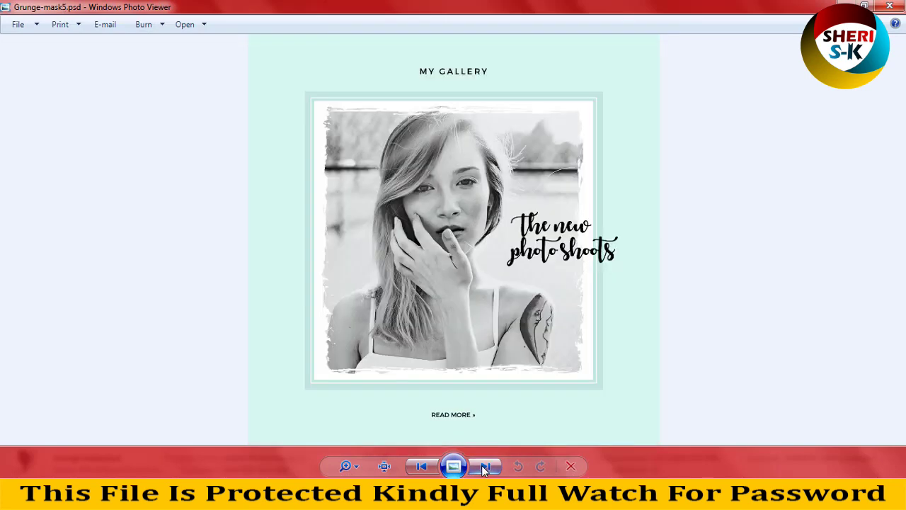
pyautogui.click(482, 466)
pyautogui.click(482, 466)
pyautogui.click(482, 465)
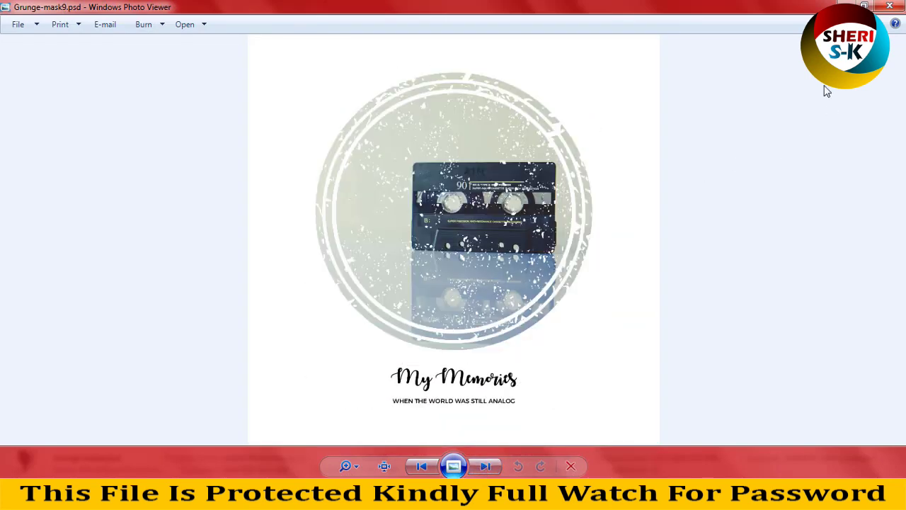
pyautogui.scroll(3, 559, 199)
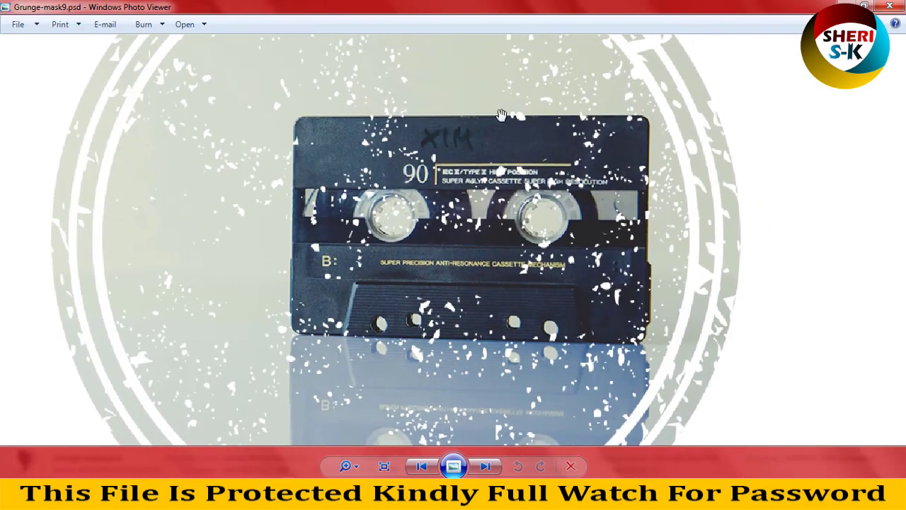
pyautogui.scroll(-3, 410, 183)
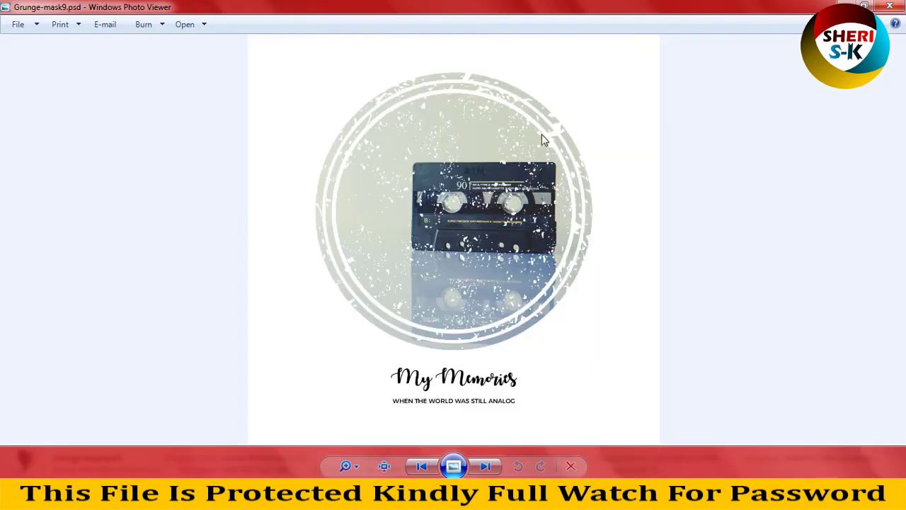
pyautogui.click(890, 6)
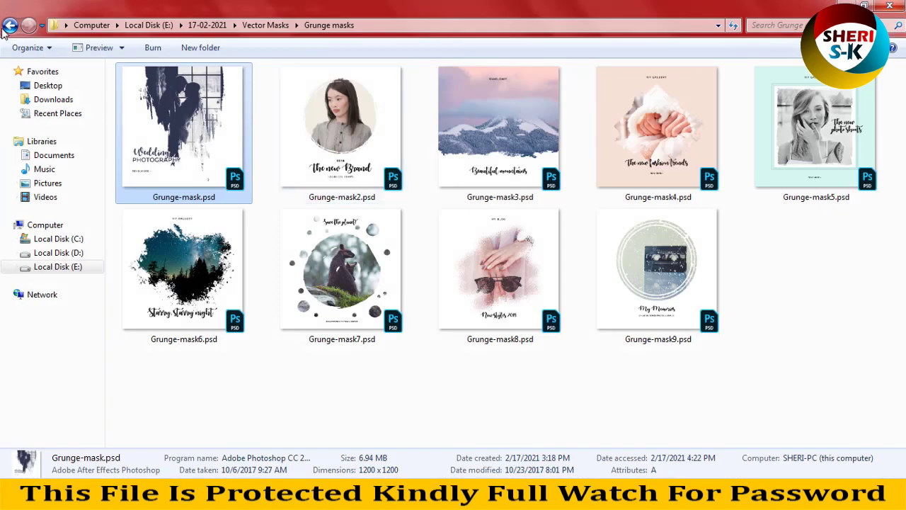
# Browse the five Leaves masks and two Stamp masks templates as enlarged icons
pyautogui.click(8, 27)
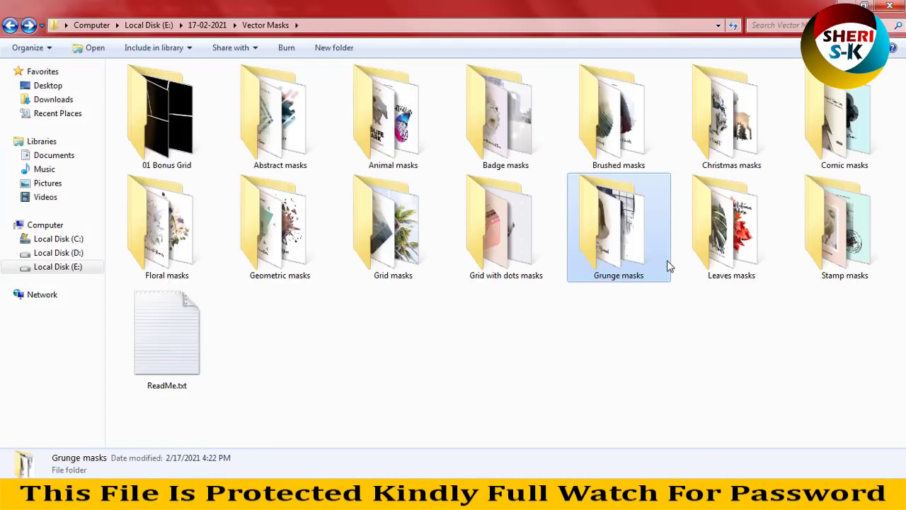
pyautogui.doubleClick(729, 218)
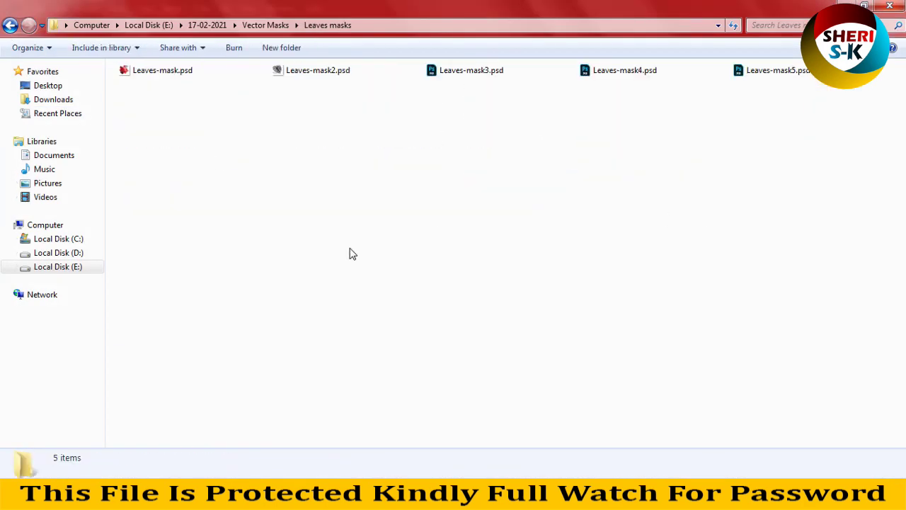
pyautogui.keyDown('ctrl'); pyautogui.scroll(6, 352, 253); pyautogui.keyUp('ctrl')
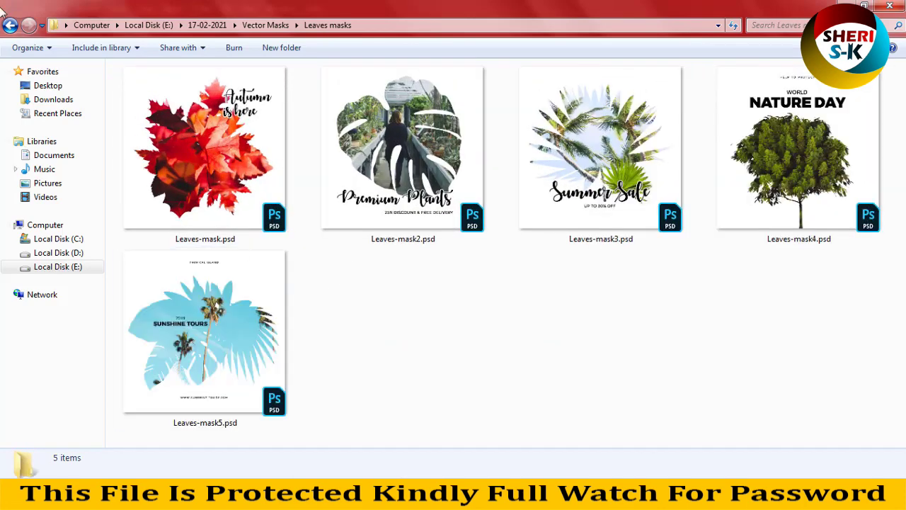
pyautogui.click(10, 25)
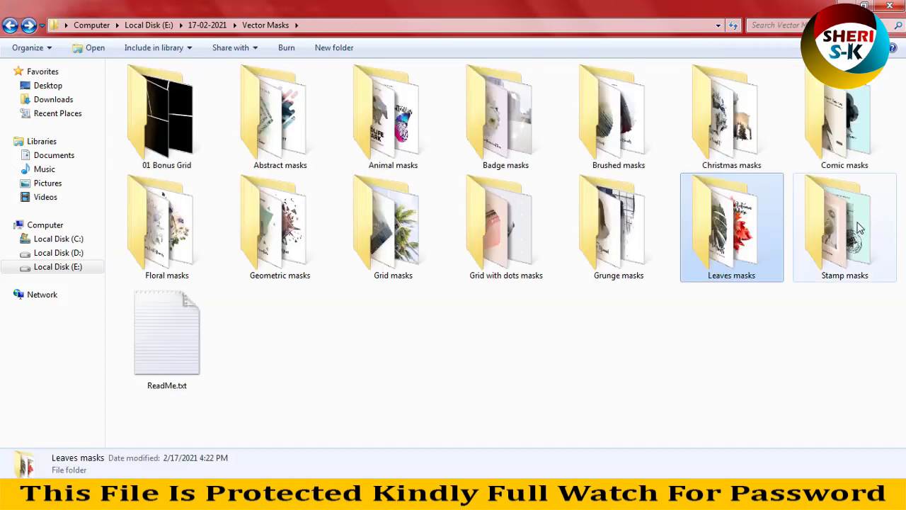
pyautogui.doubleClick(836, 221)
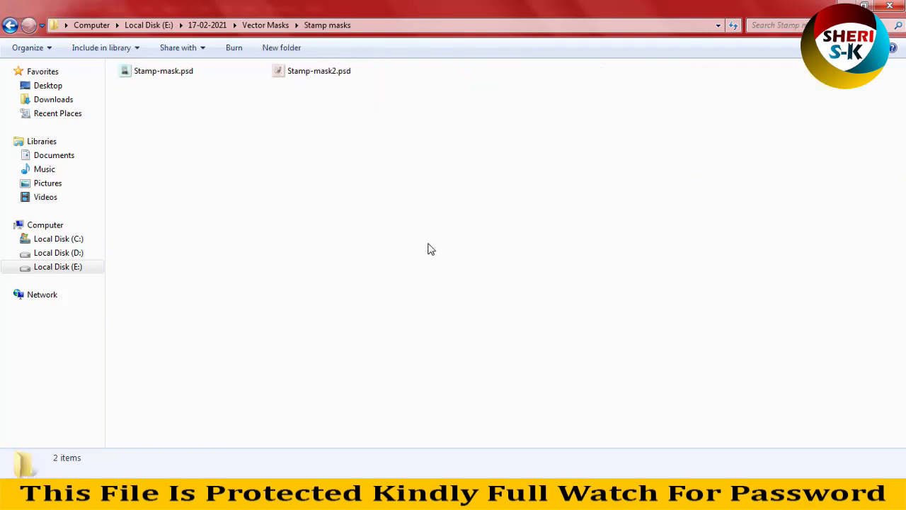
pyautogui.scroll(5, 431, 250)
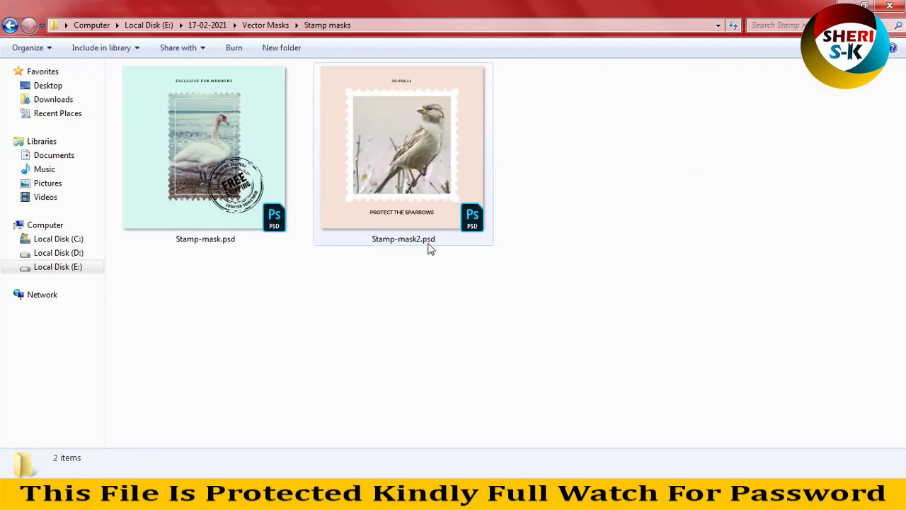
pyautogui.click(8, 25)
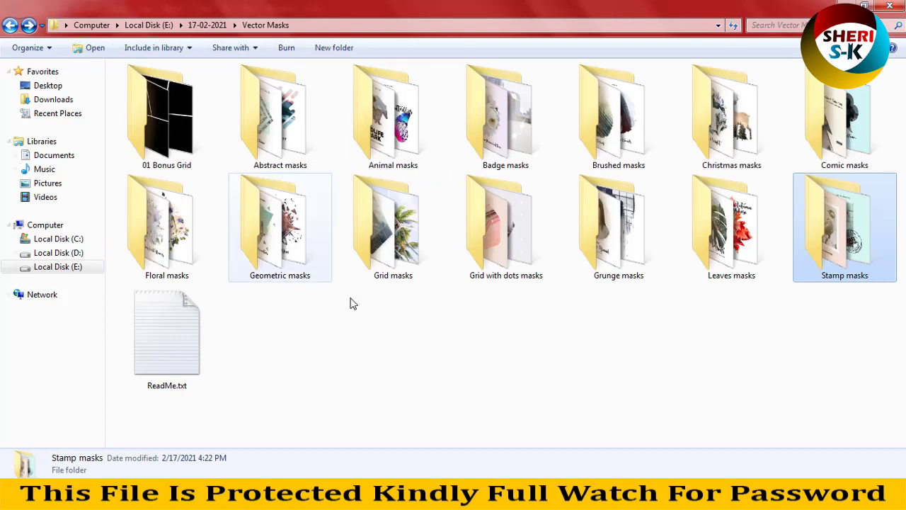